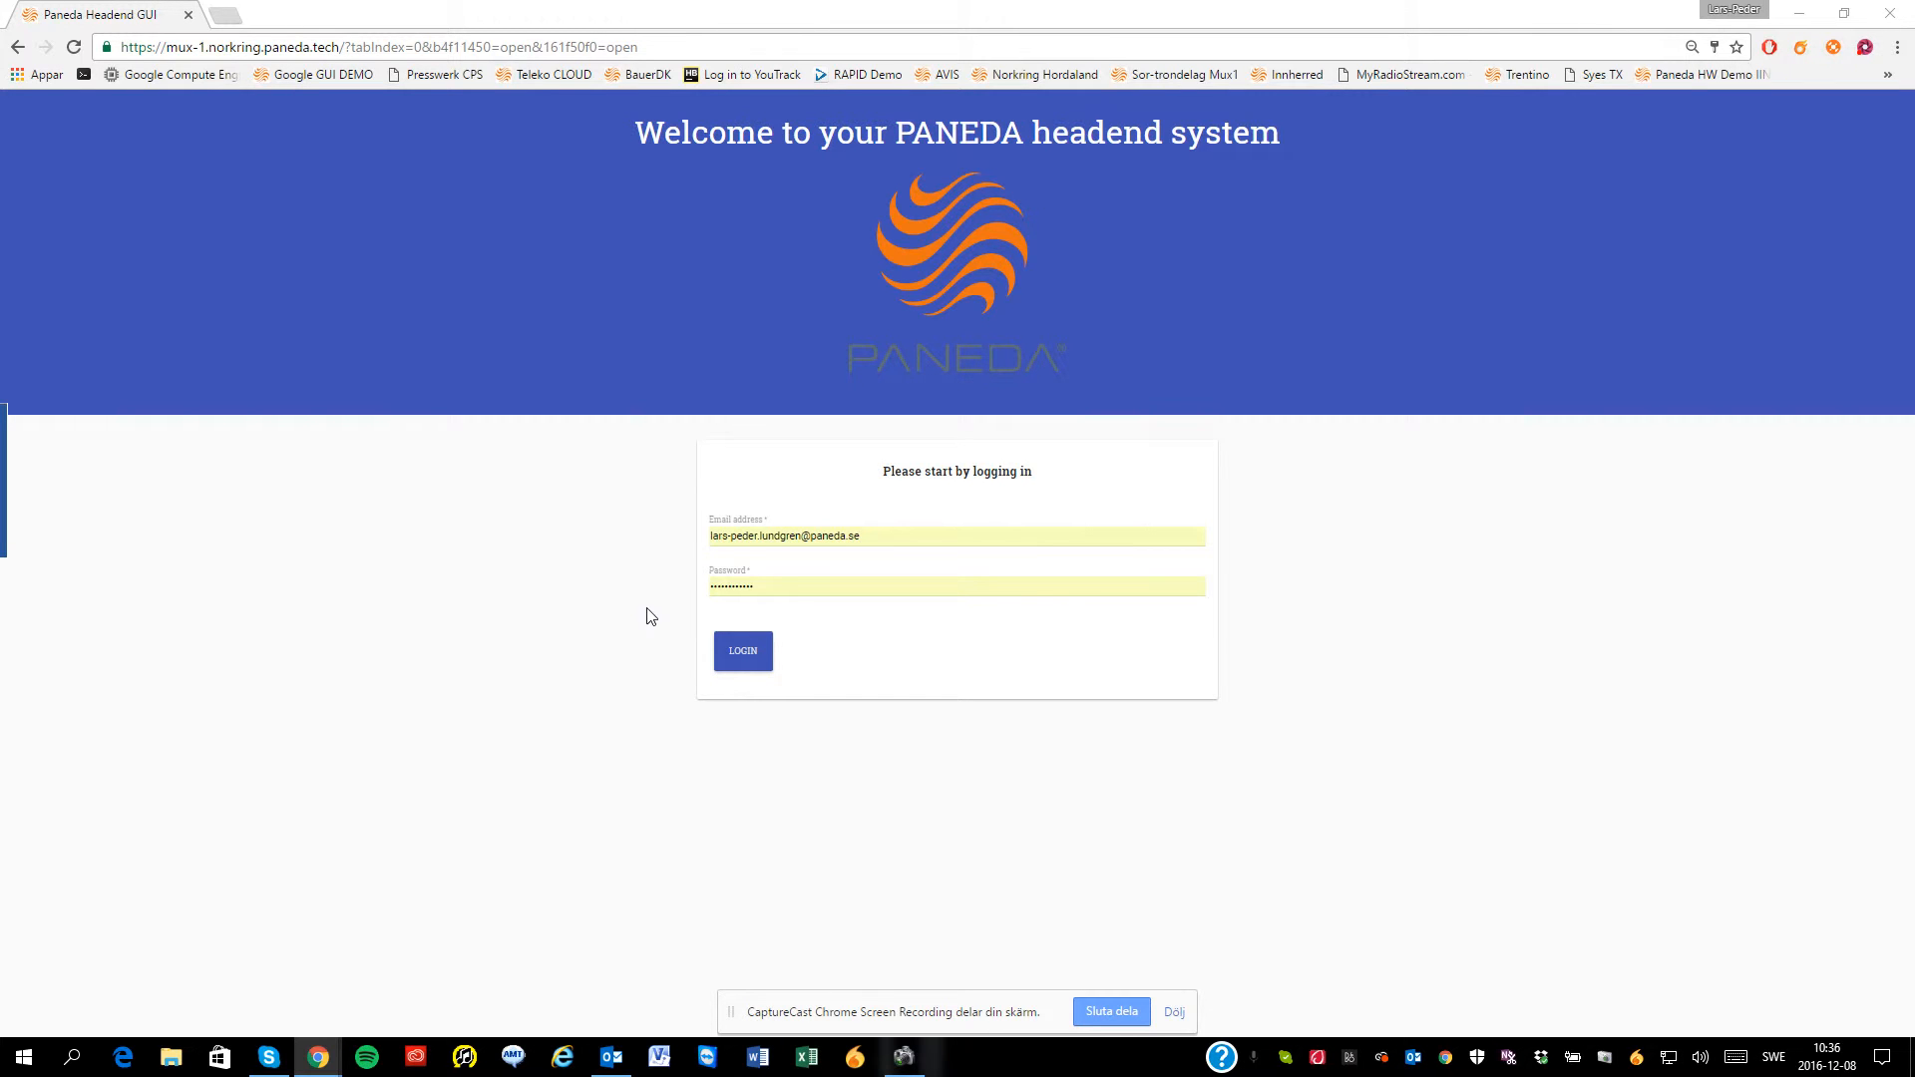
Submit the autofilled login to reach the Dashboard showing current configuration P4.
left_click(731, 656)
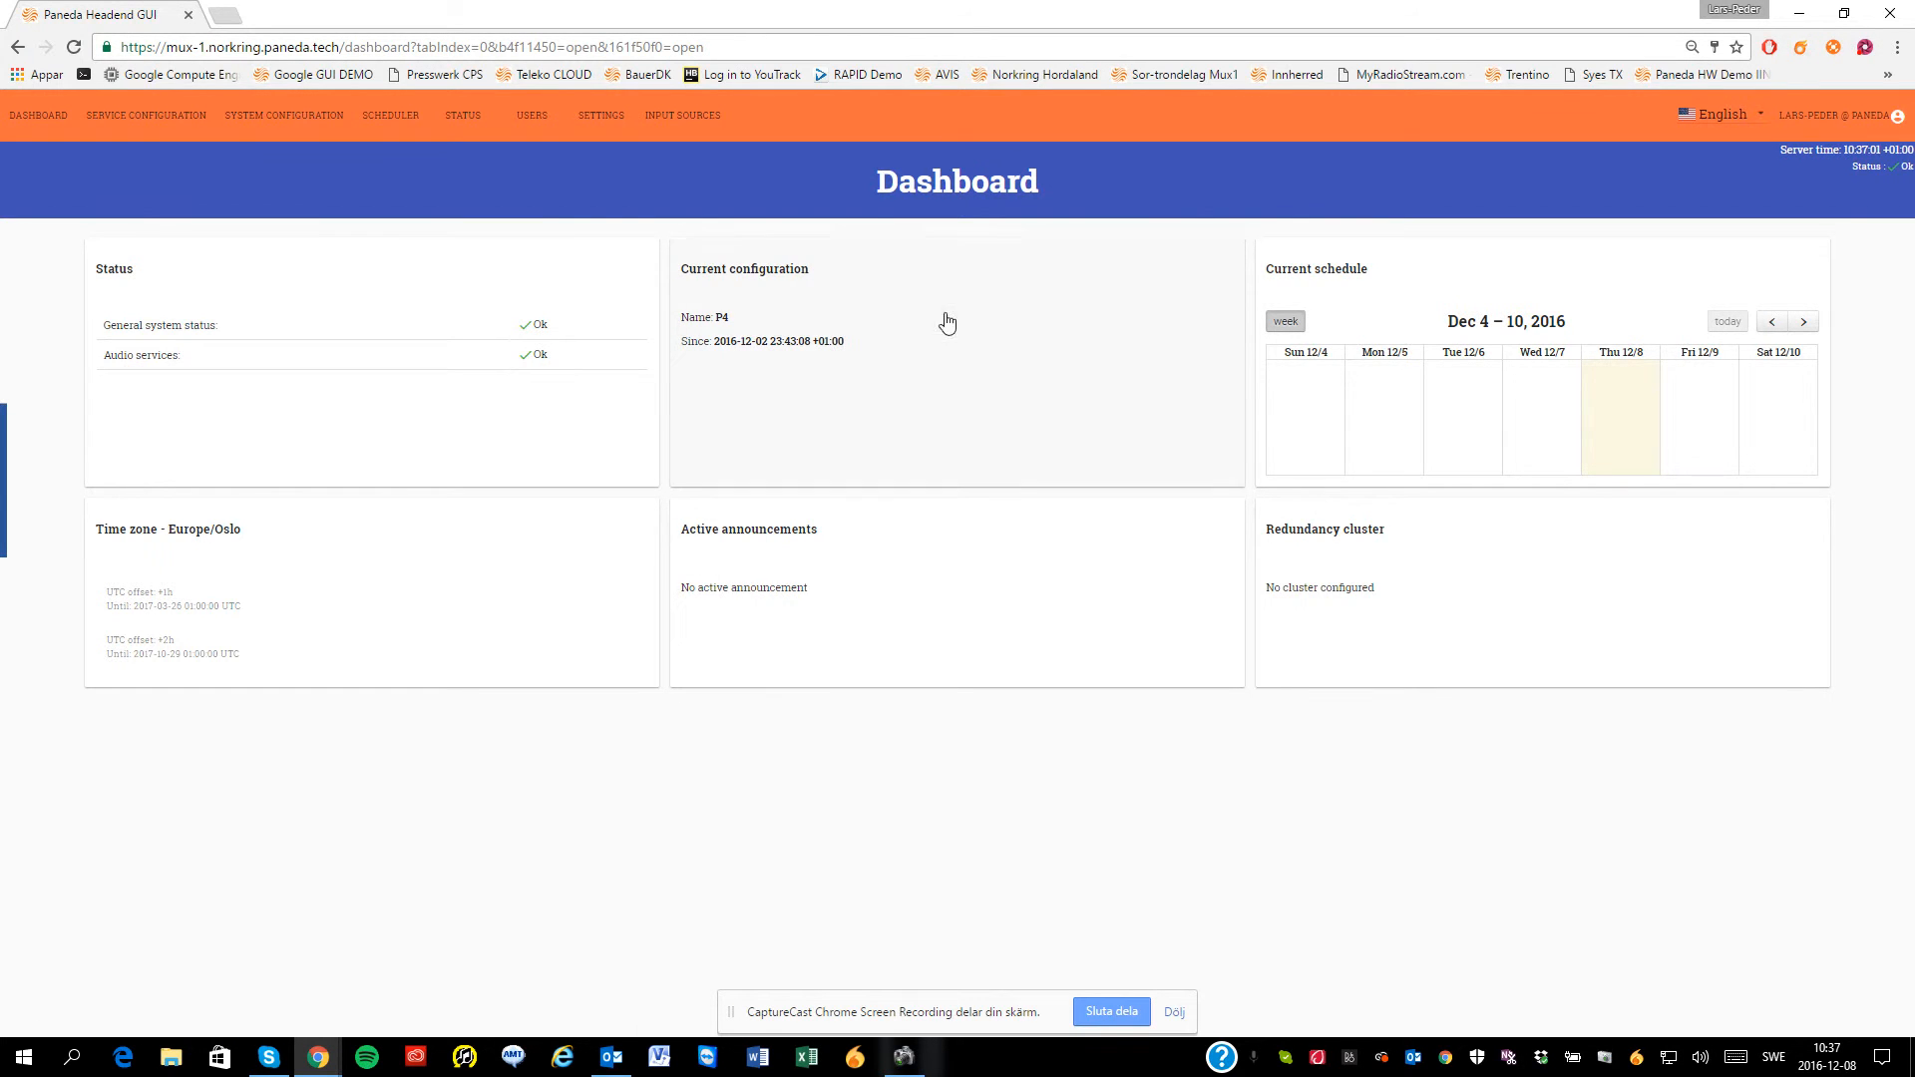
Open the P4 configuration and expand the P9 Retro and P5 Bergen service cards.
left_click(724, 318)
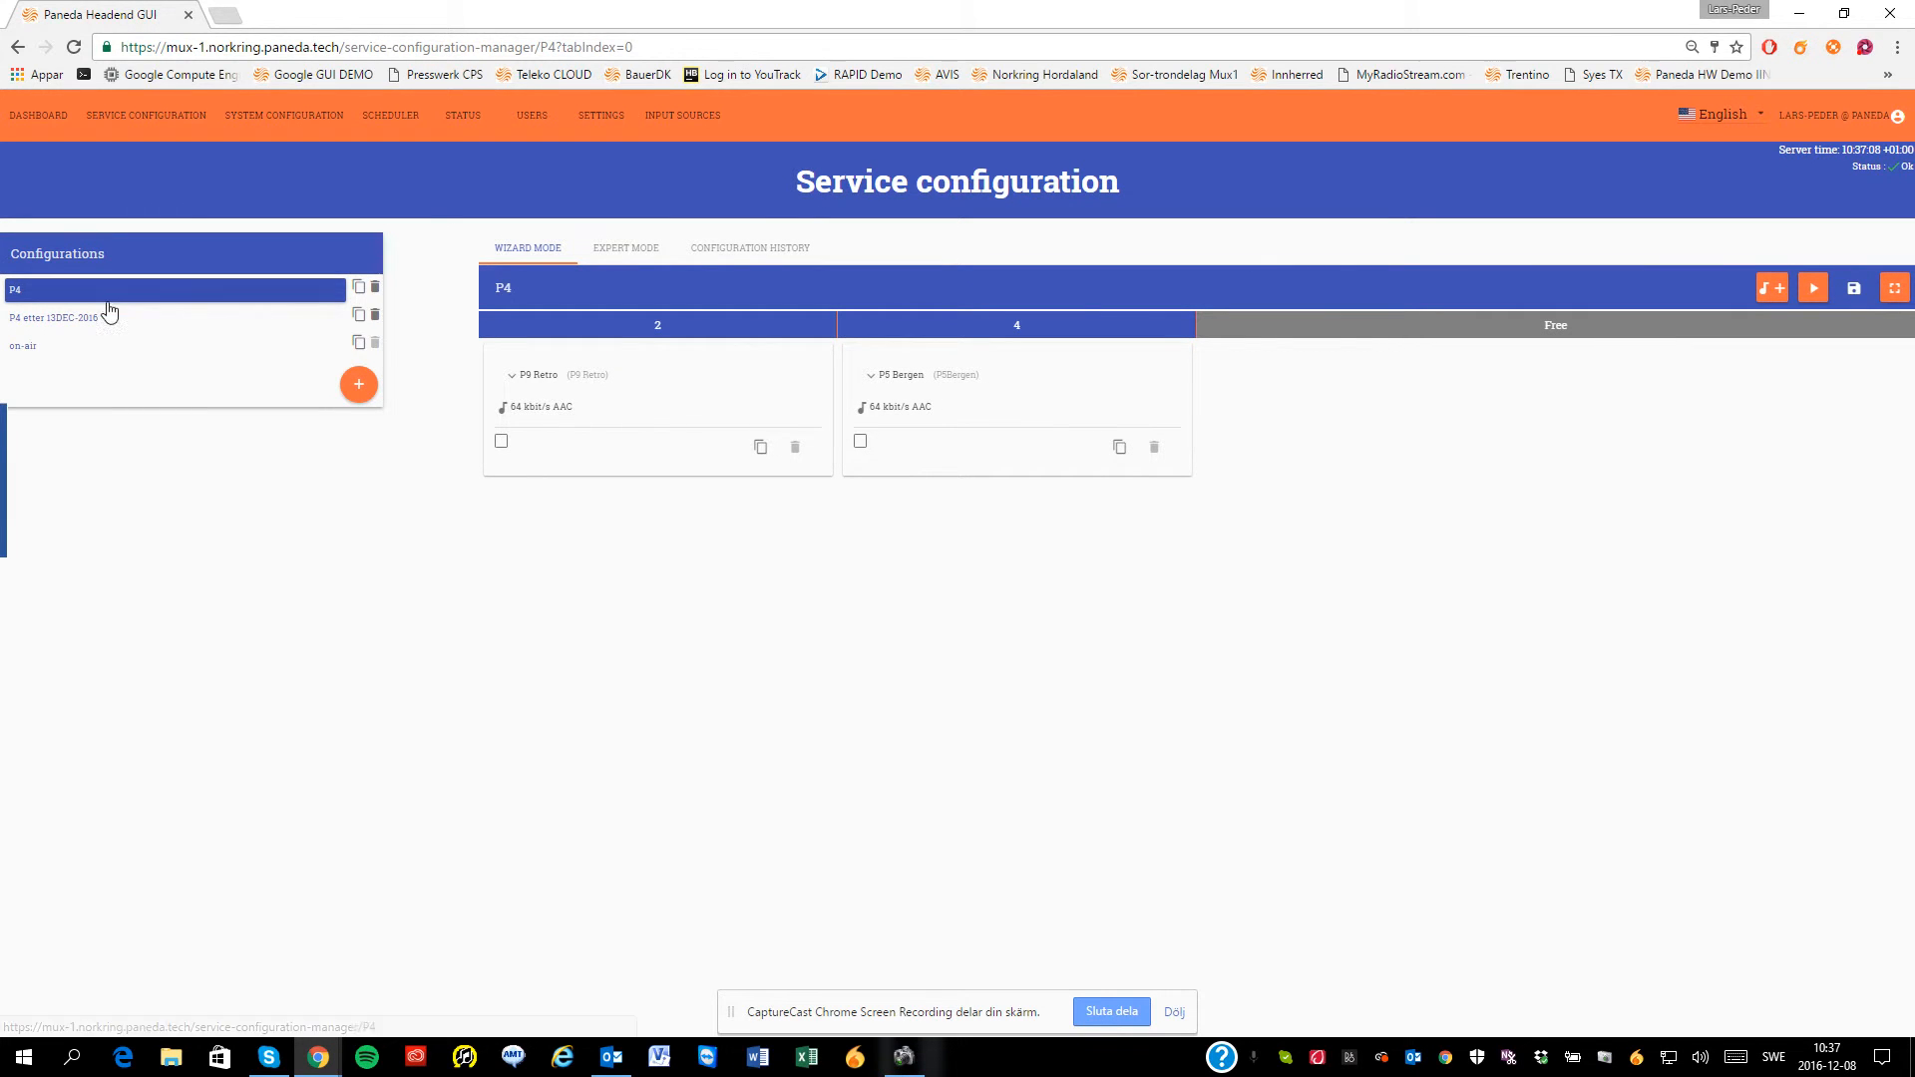
left_click(515, 381)
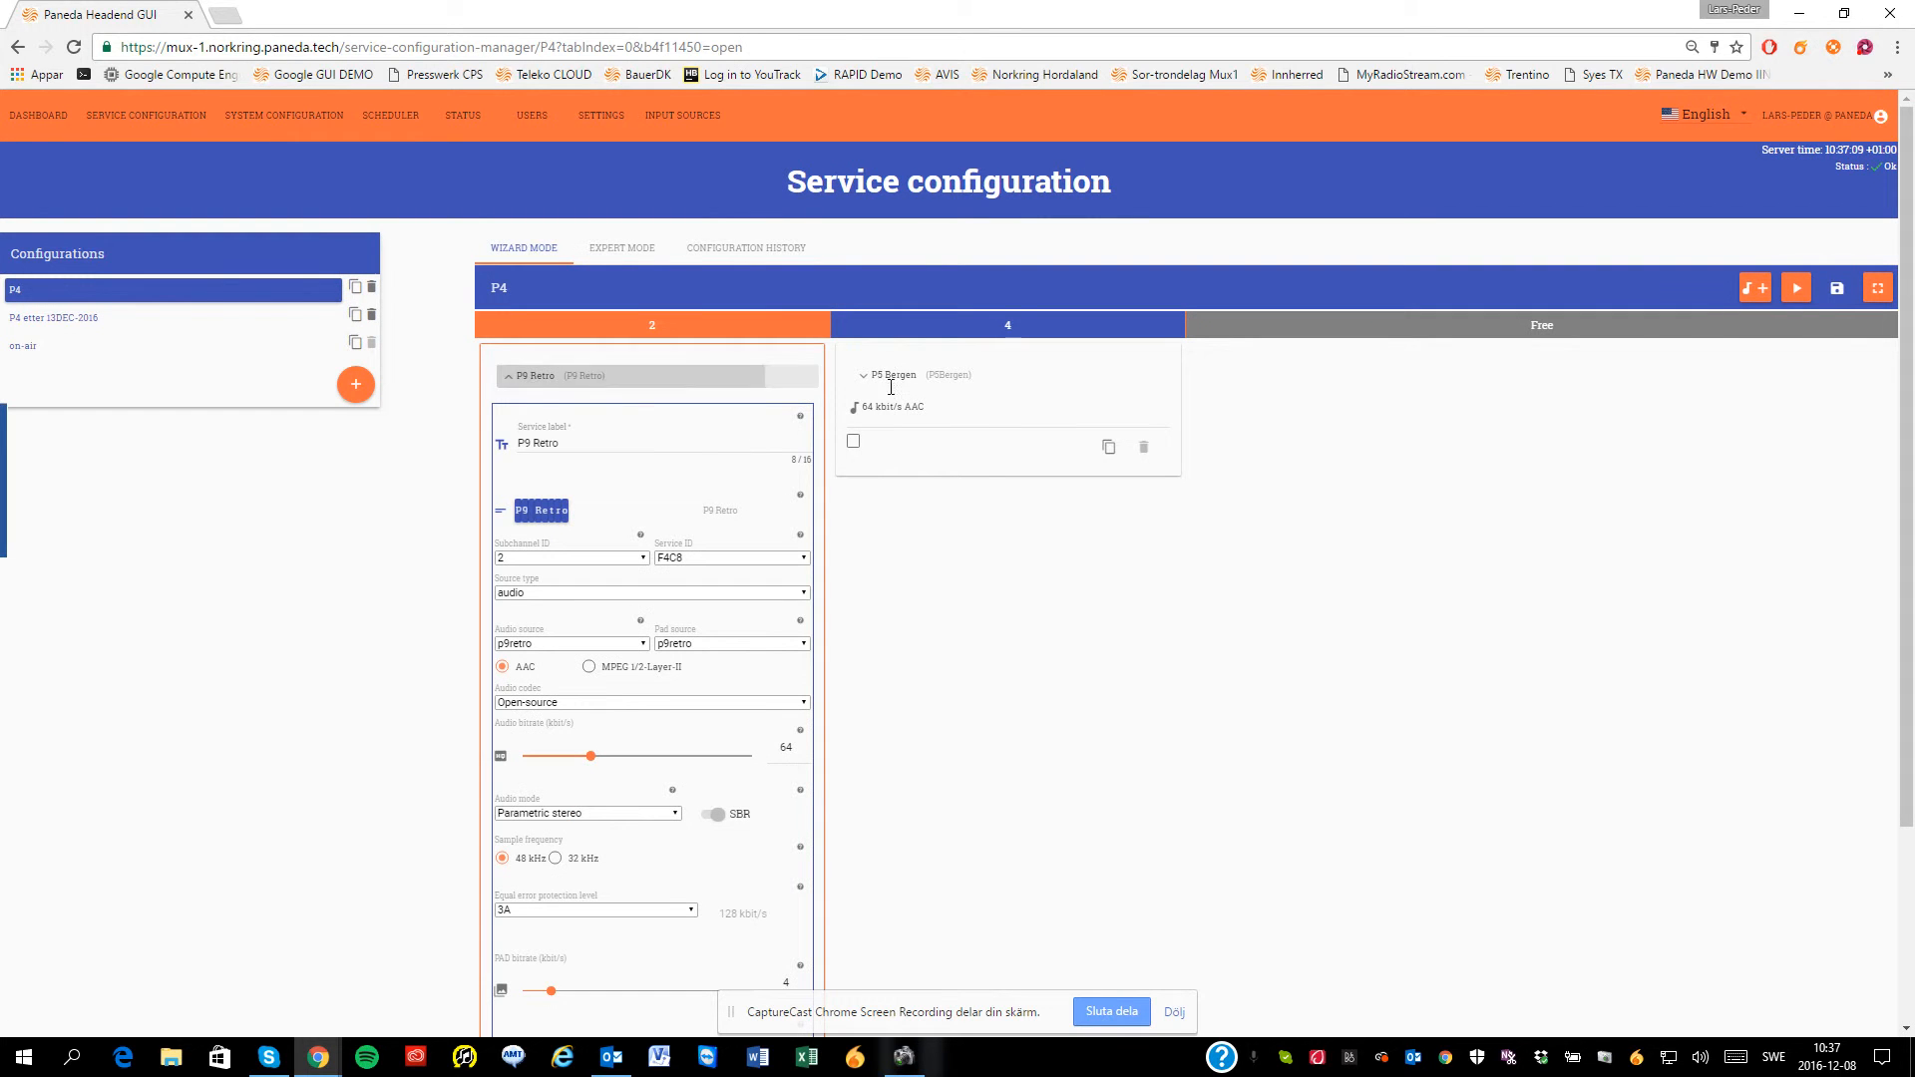
left_click(876, 376)
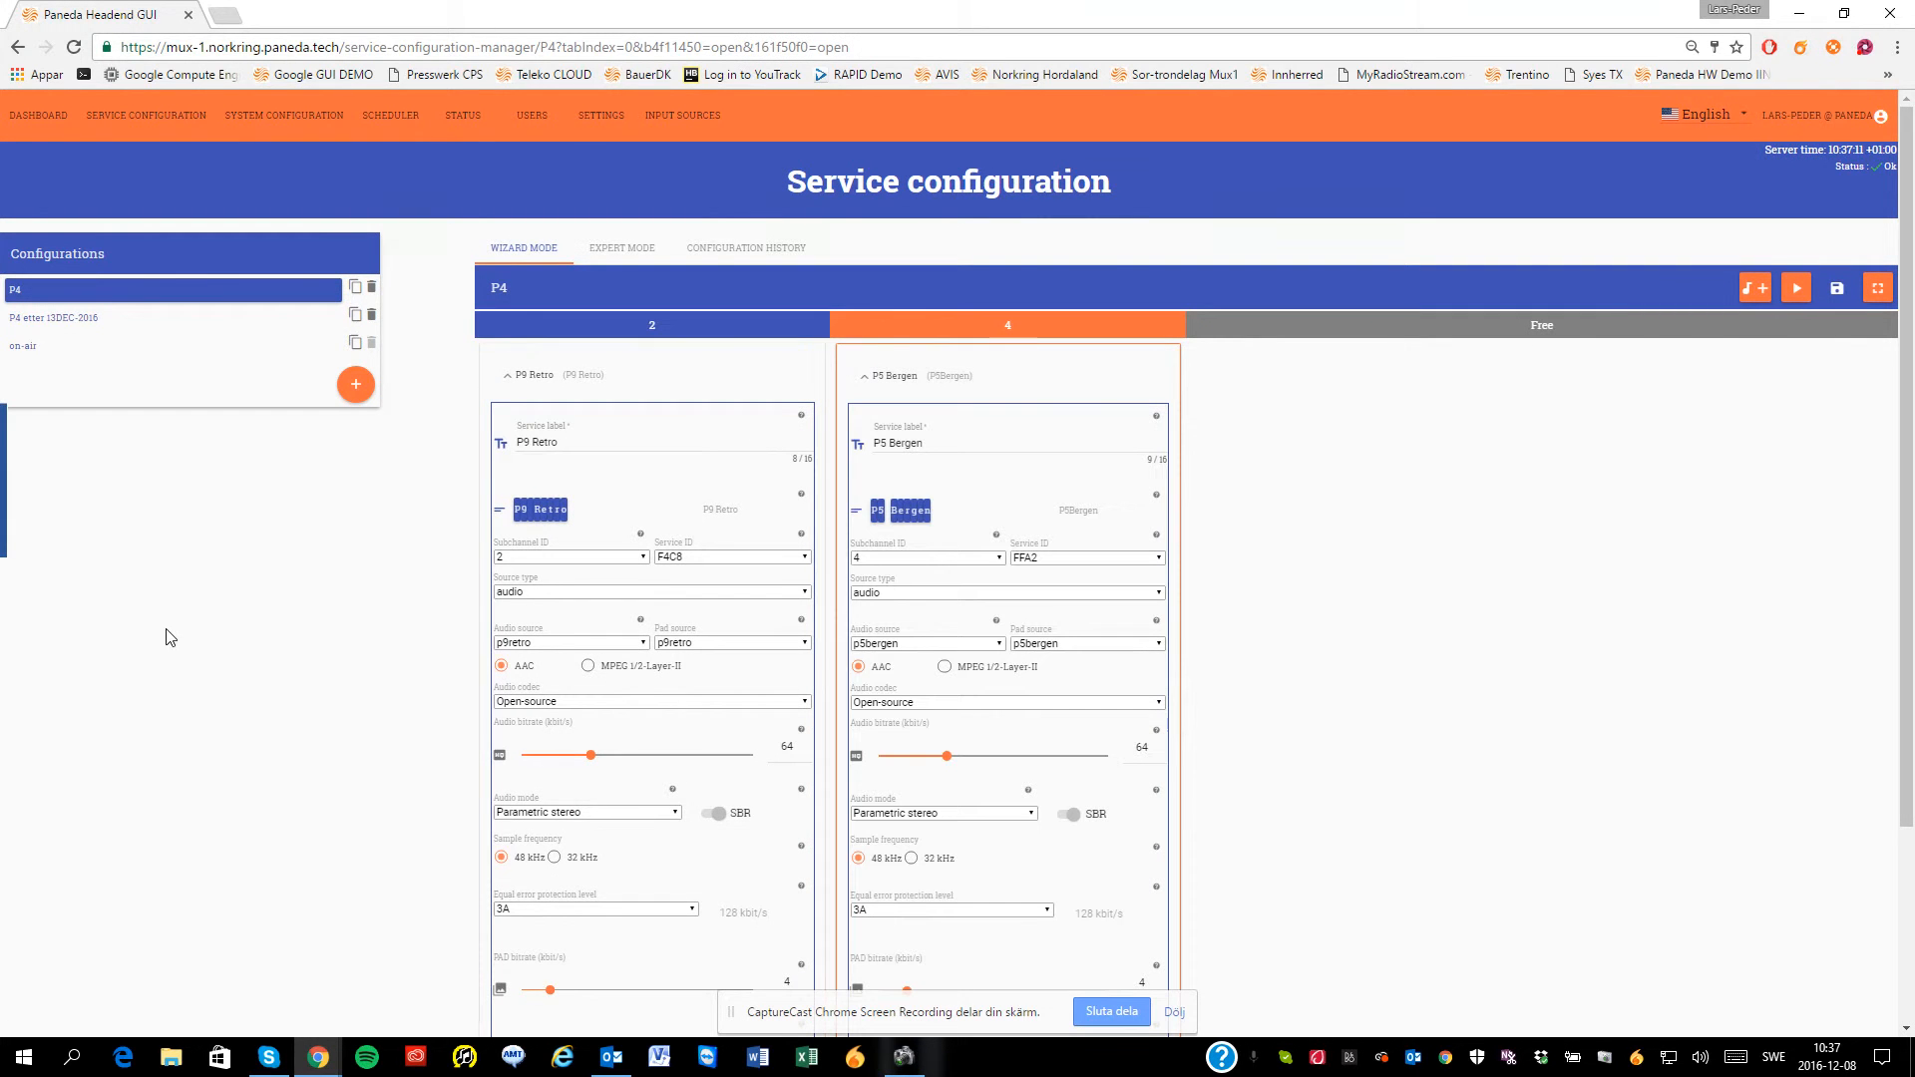
scroll(171, 638, "down", 3)
scroll(174, 639, "up", 2)
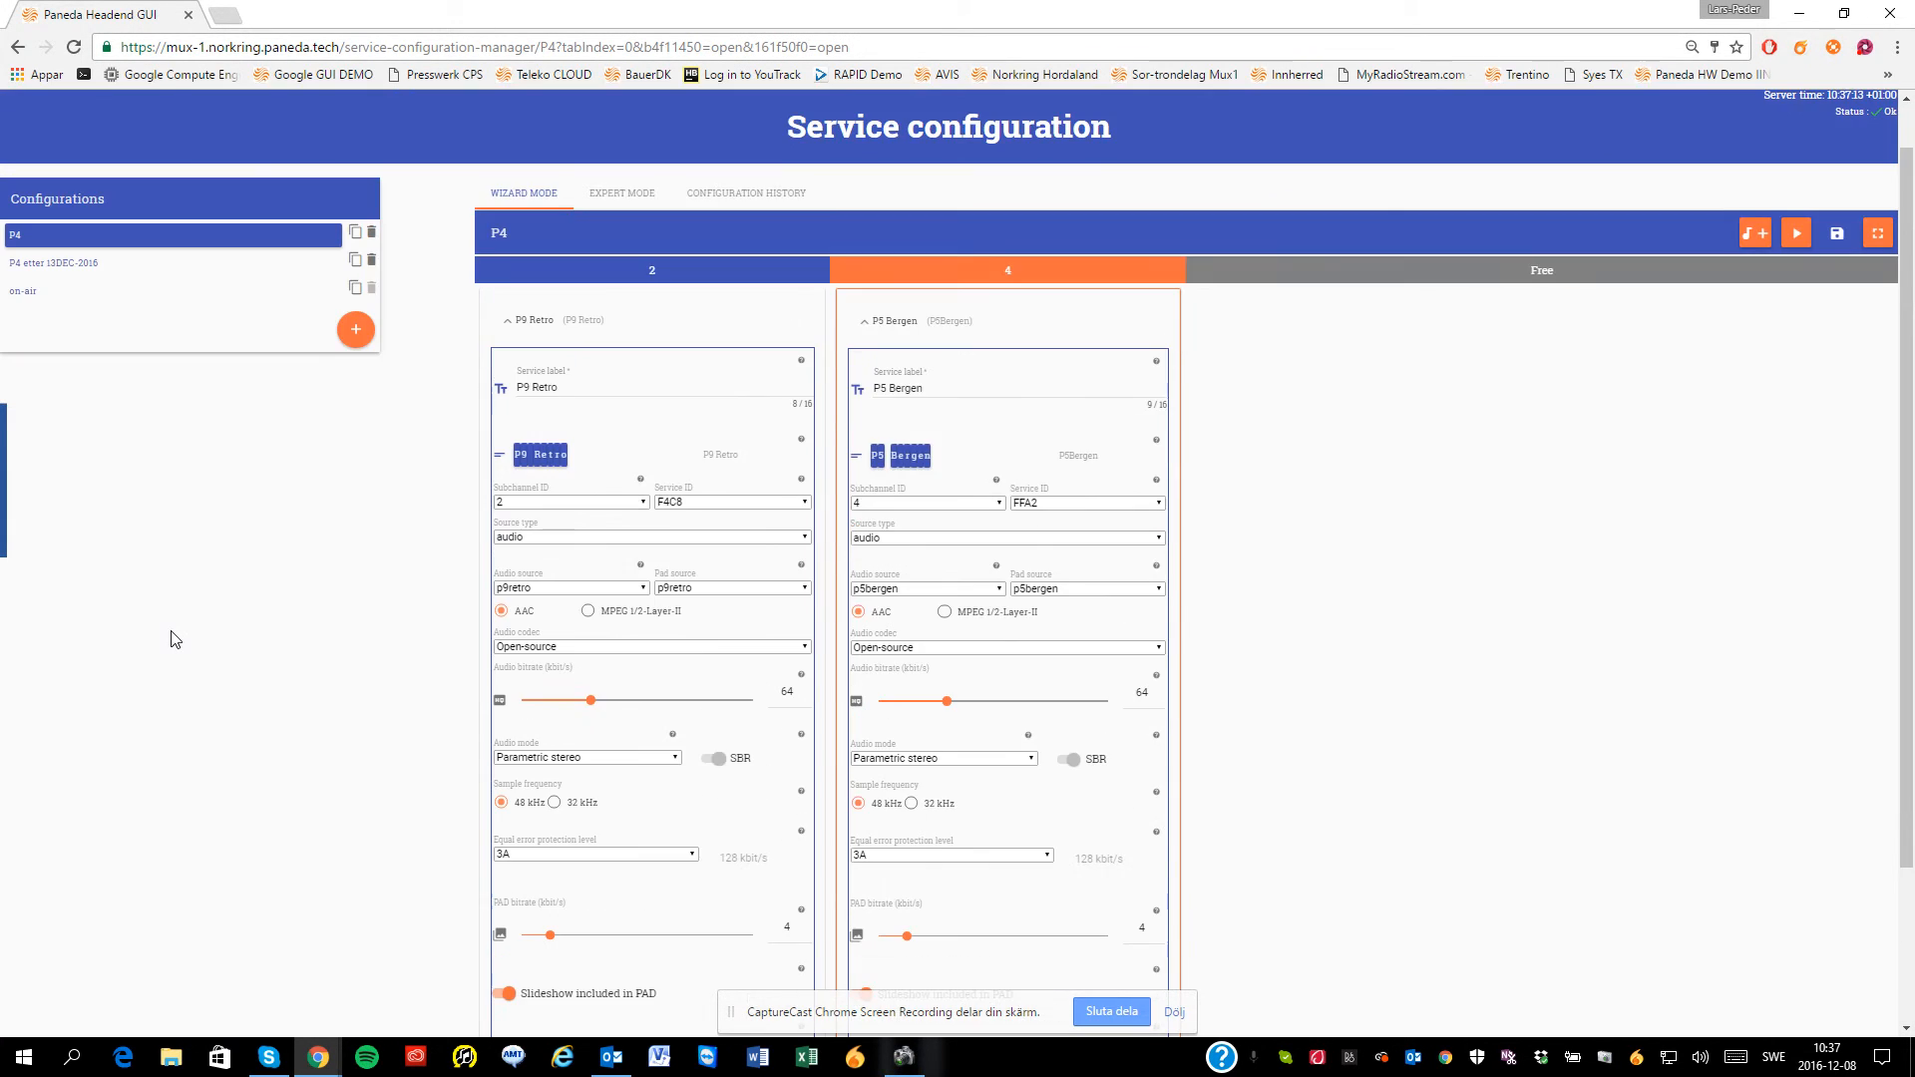
Keep P9 Retro's subchannel ID 2 and service ID F4C8.
left_click(541, 501)
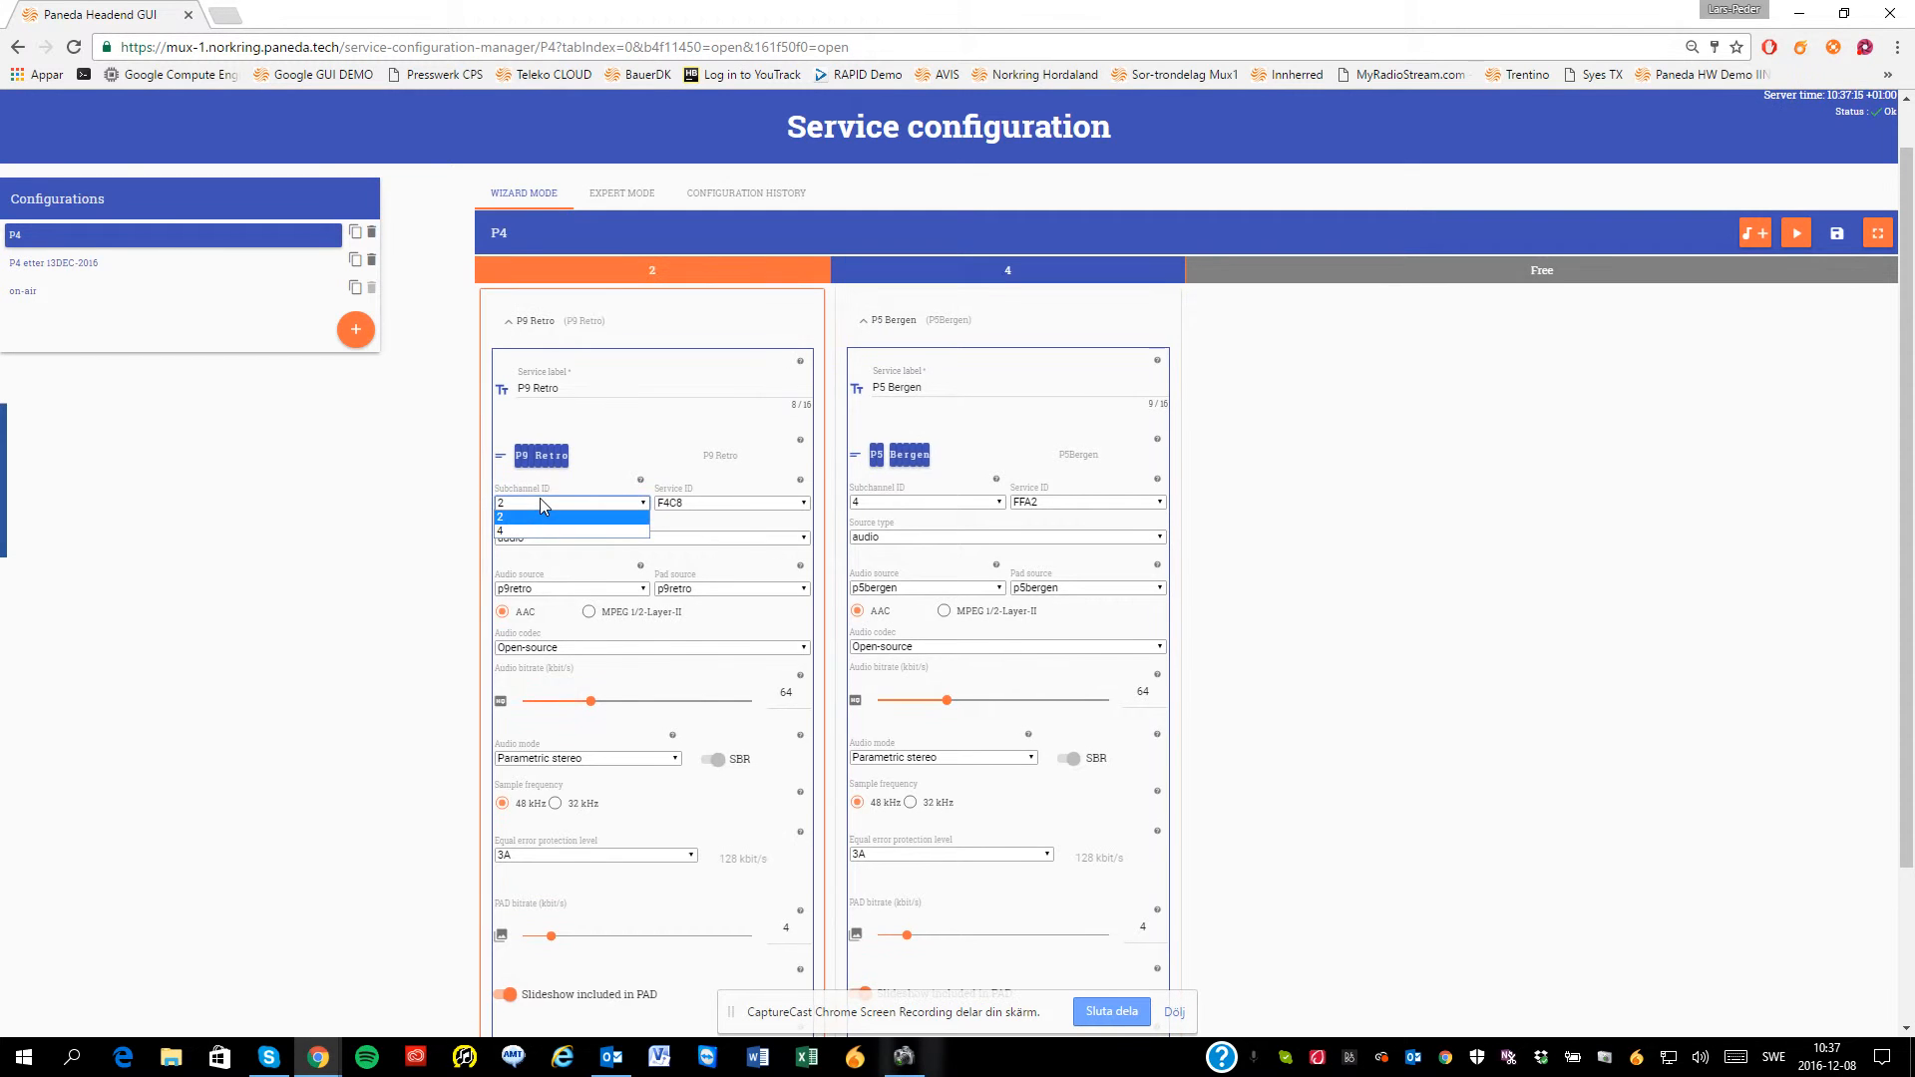
left_click(541, 500)
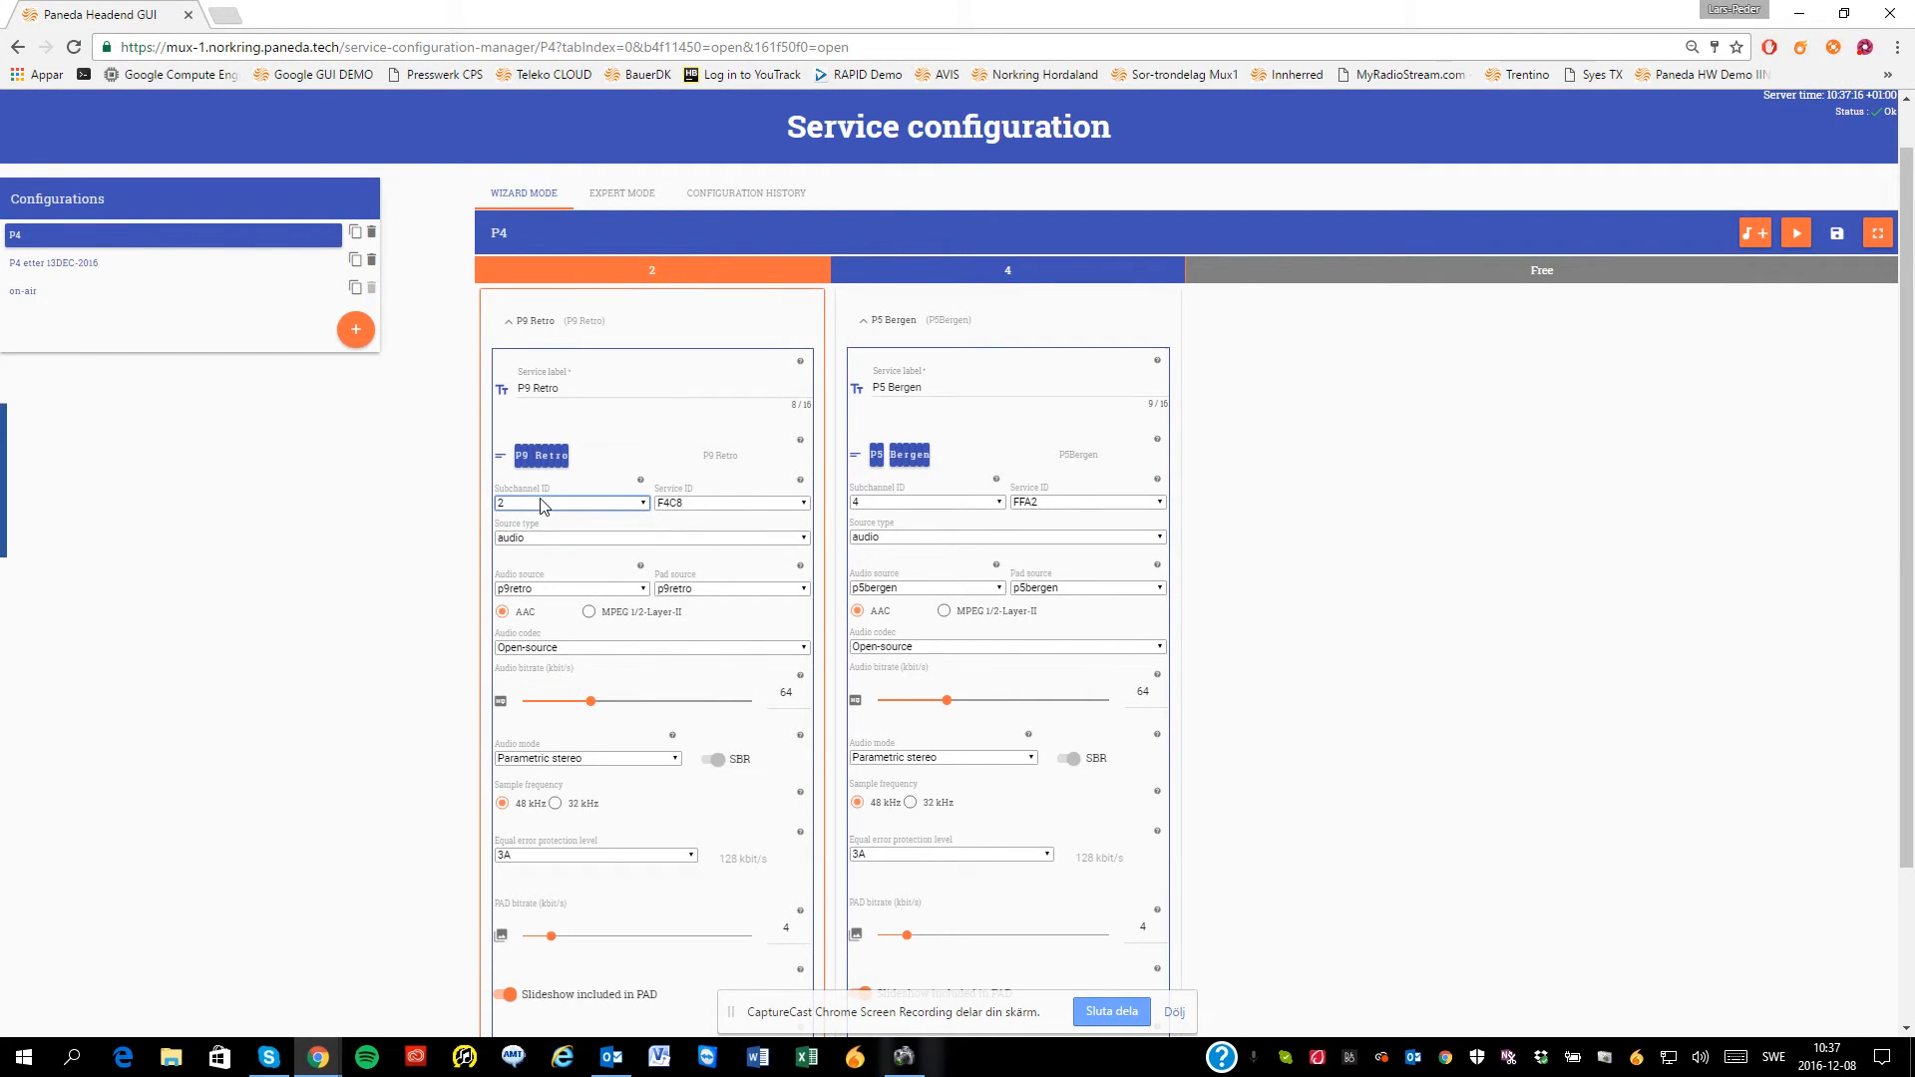
left_click(674, 505)
left_click(670, 508)
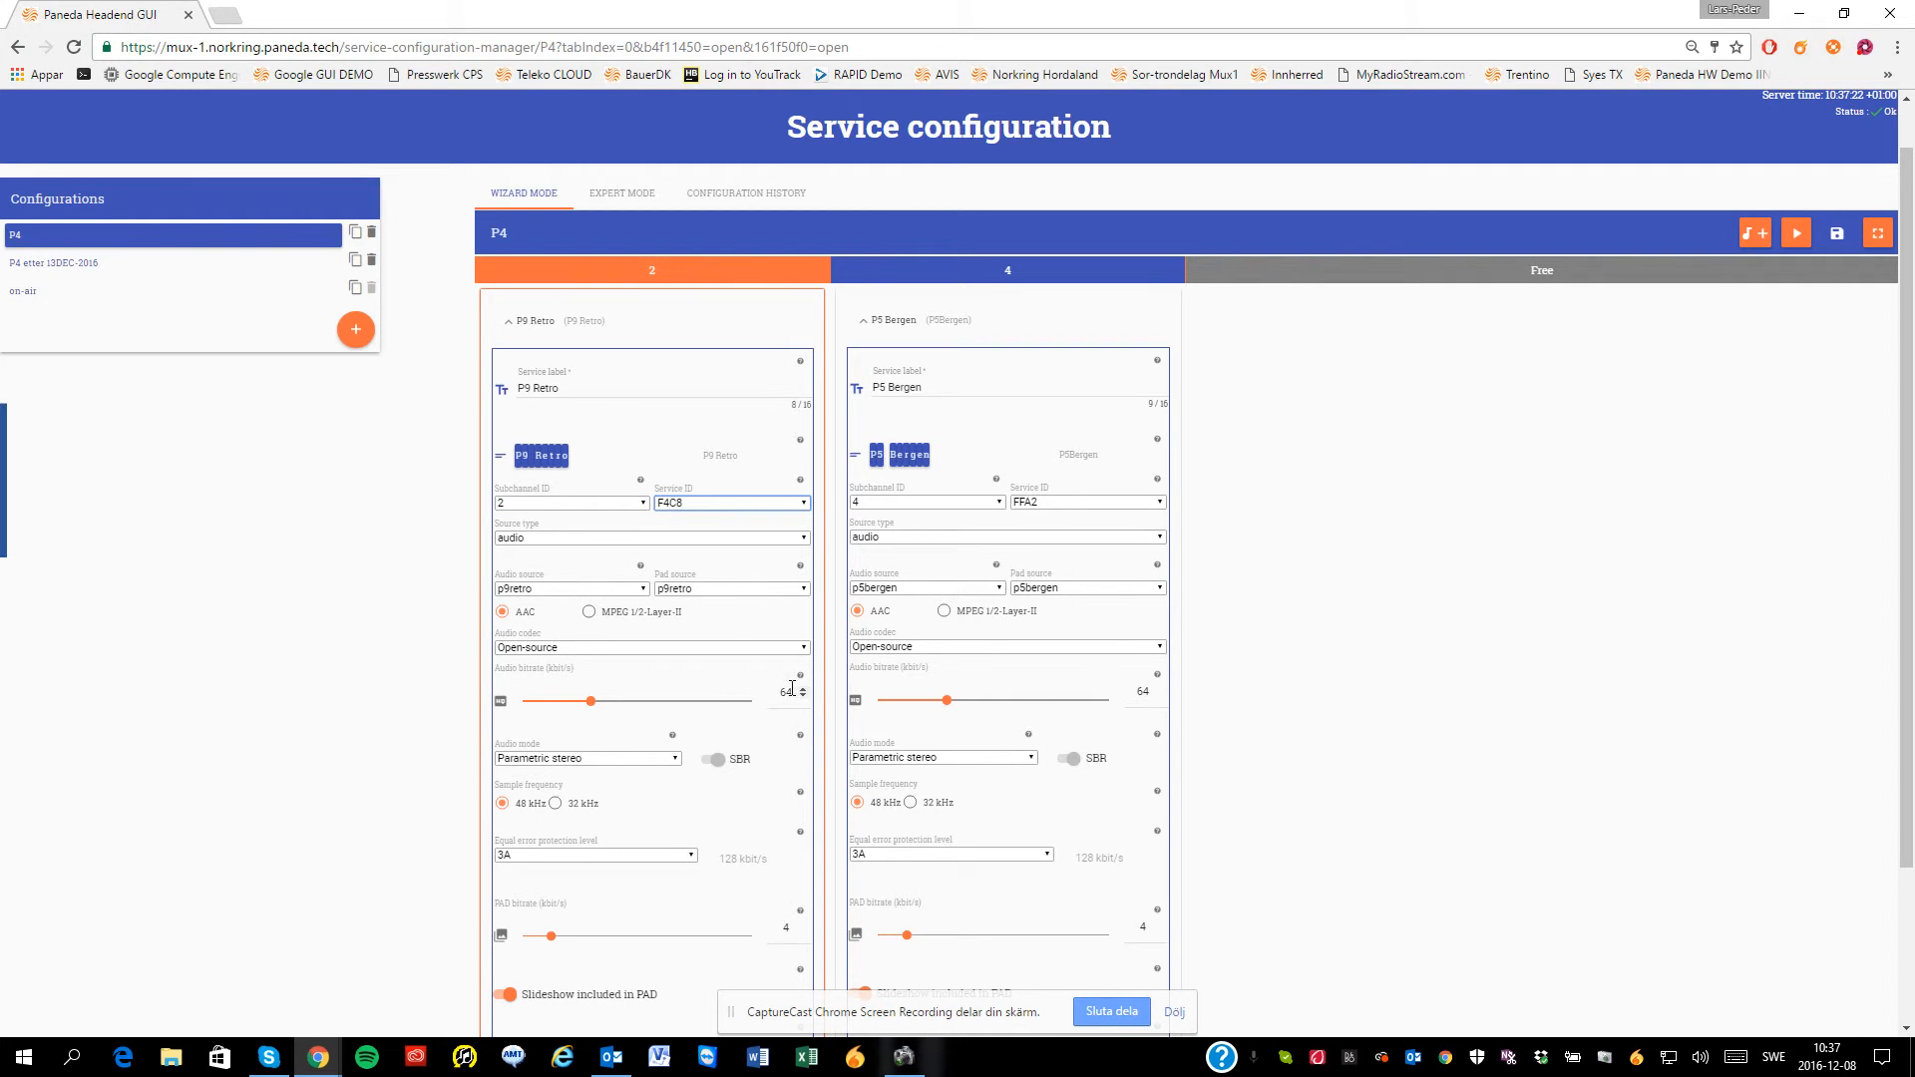
scroll(1246, 673, "down", 2)
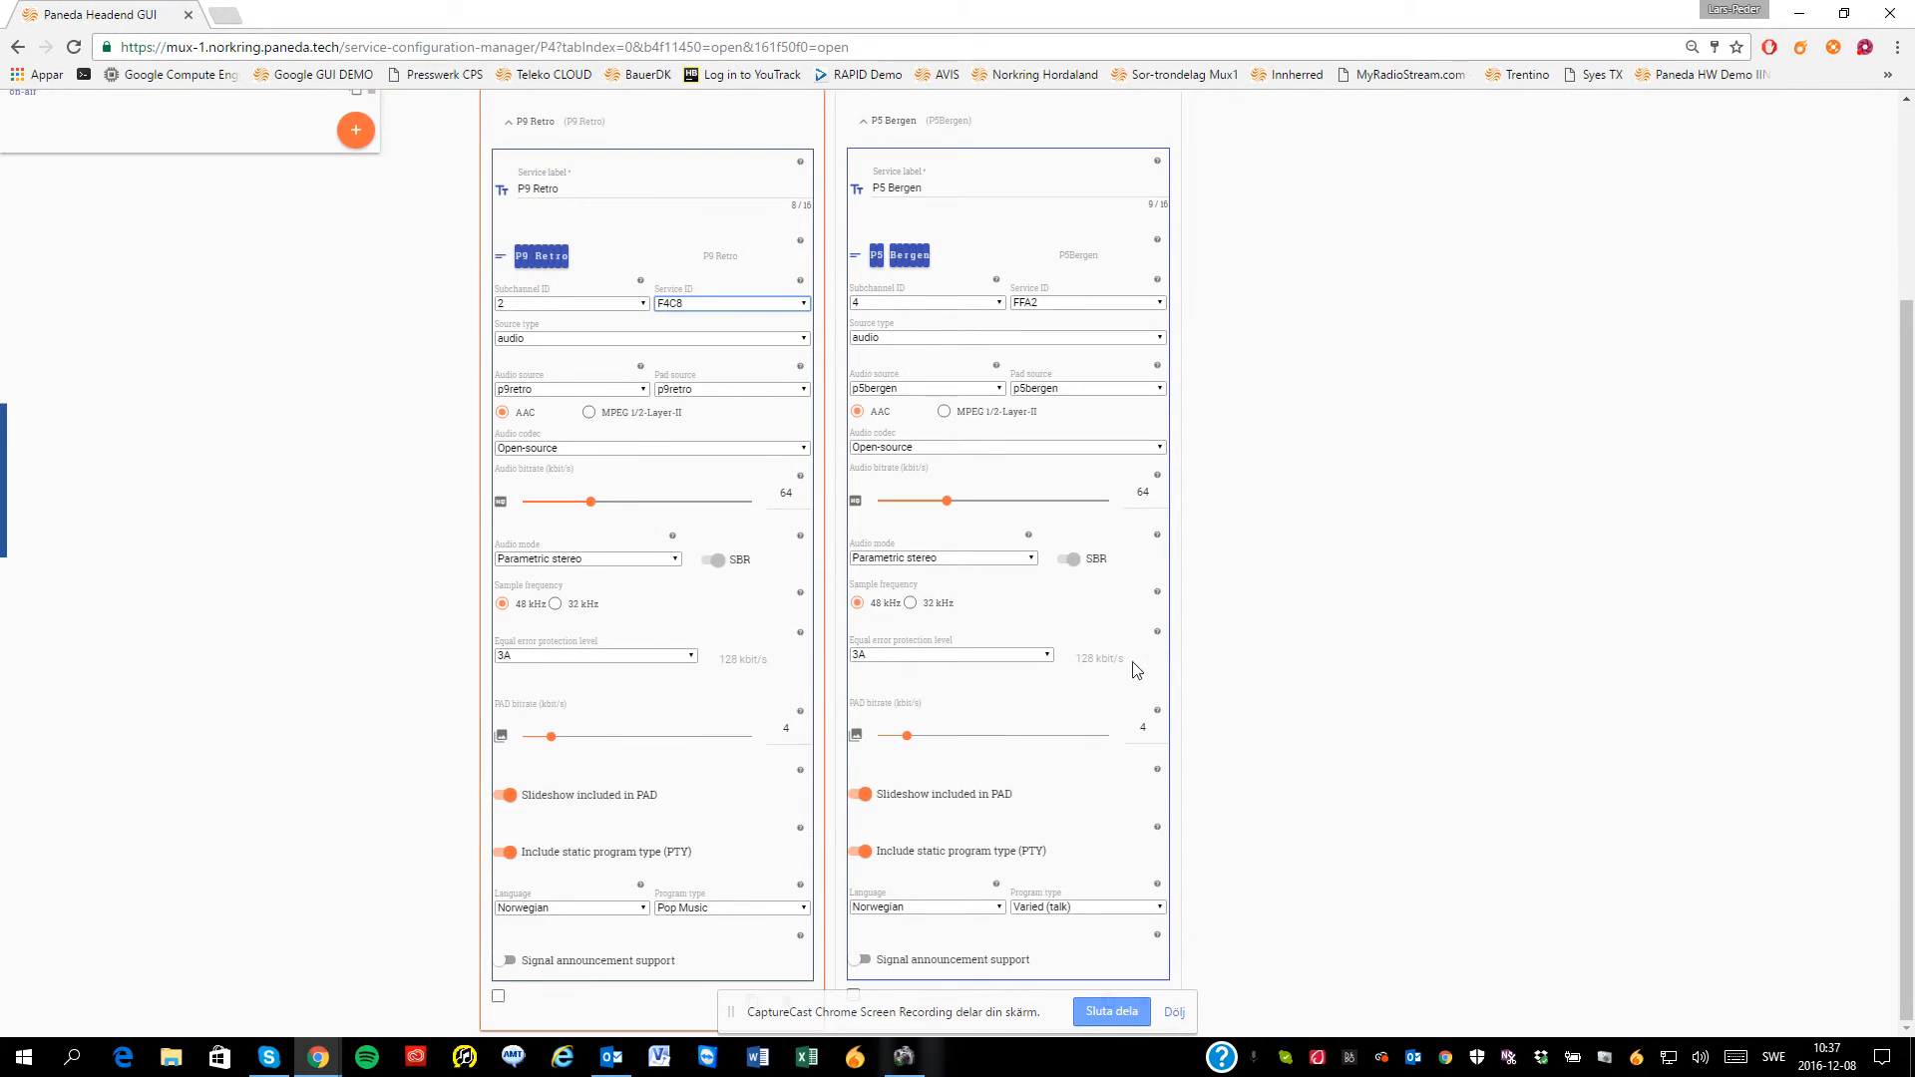
scroll(384, 547, "up", 3)
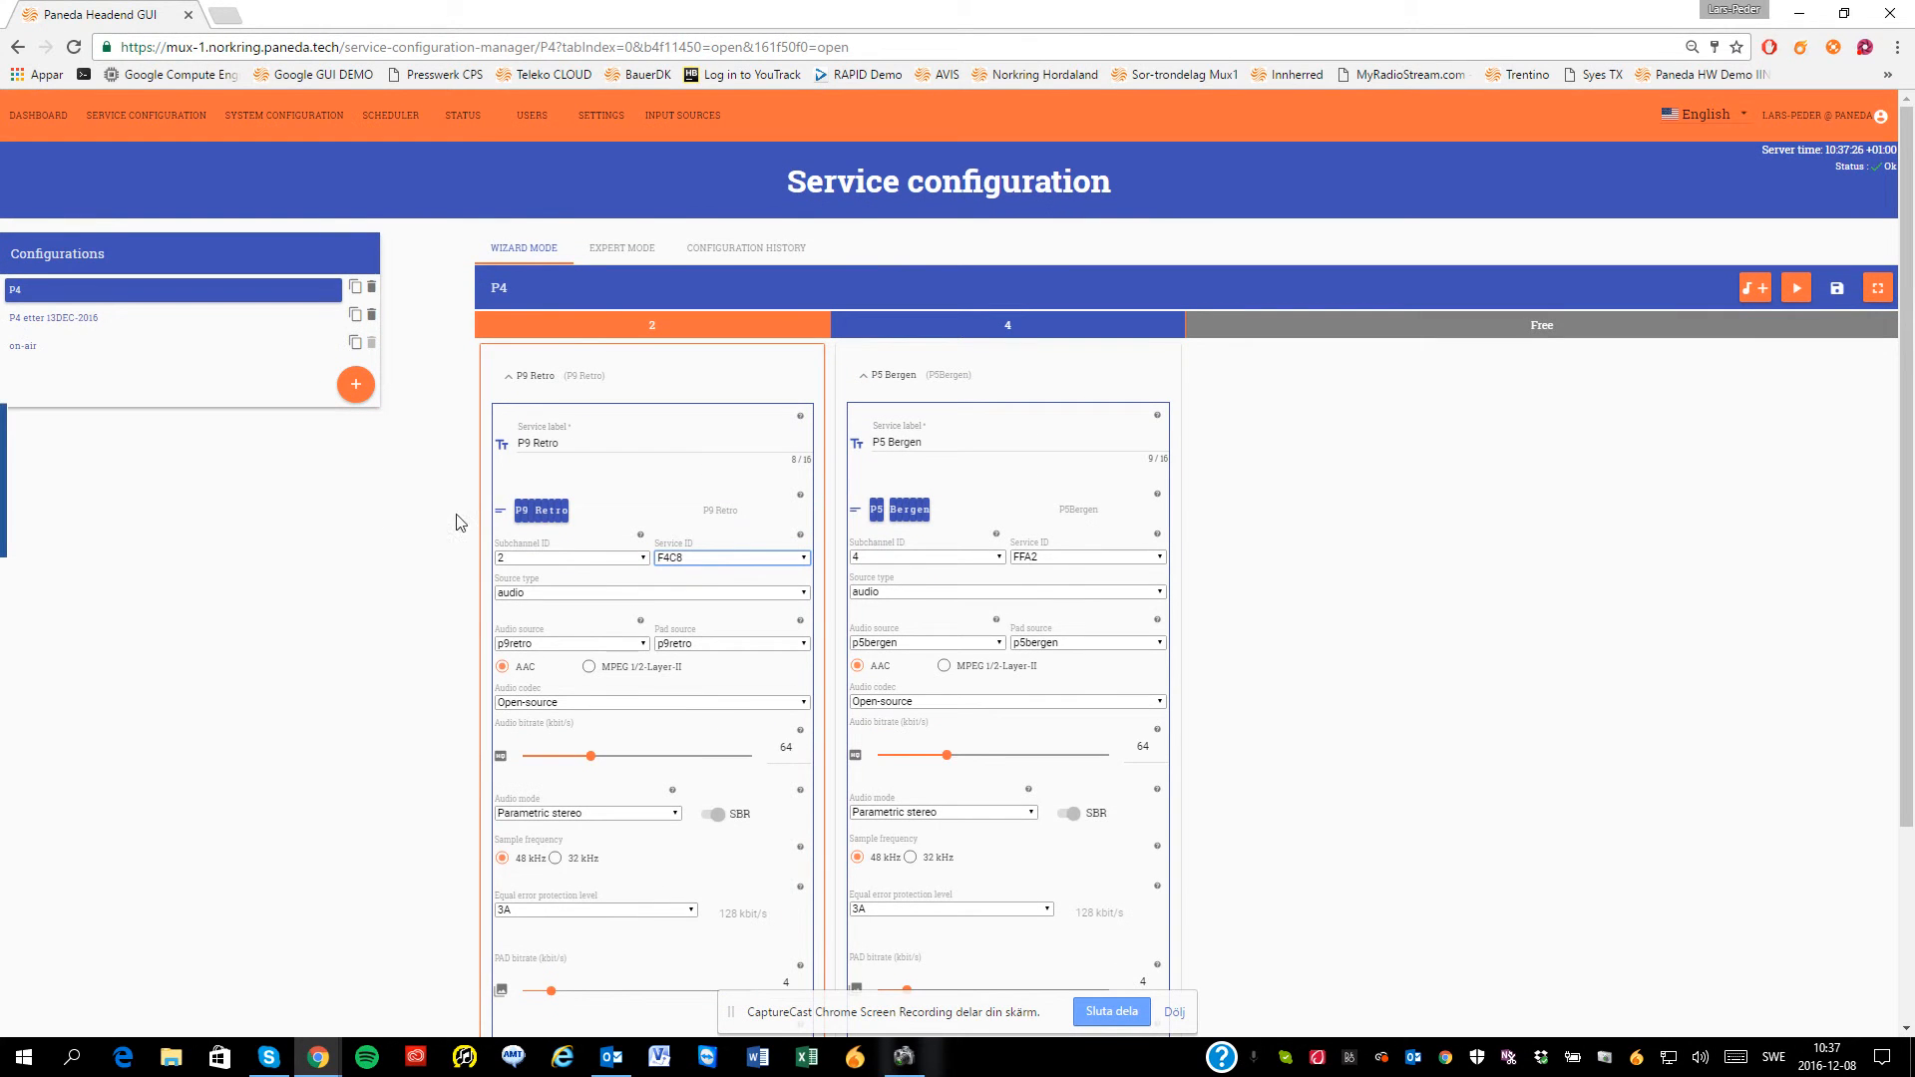
View the Status page audio level meters, then go to the Input sources list.
left_click(472, 118)
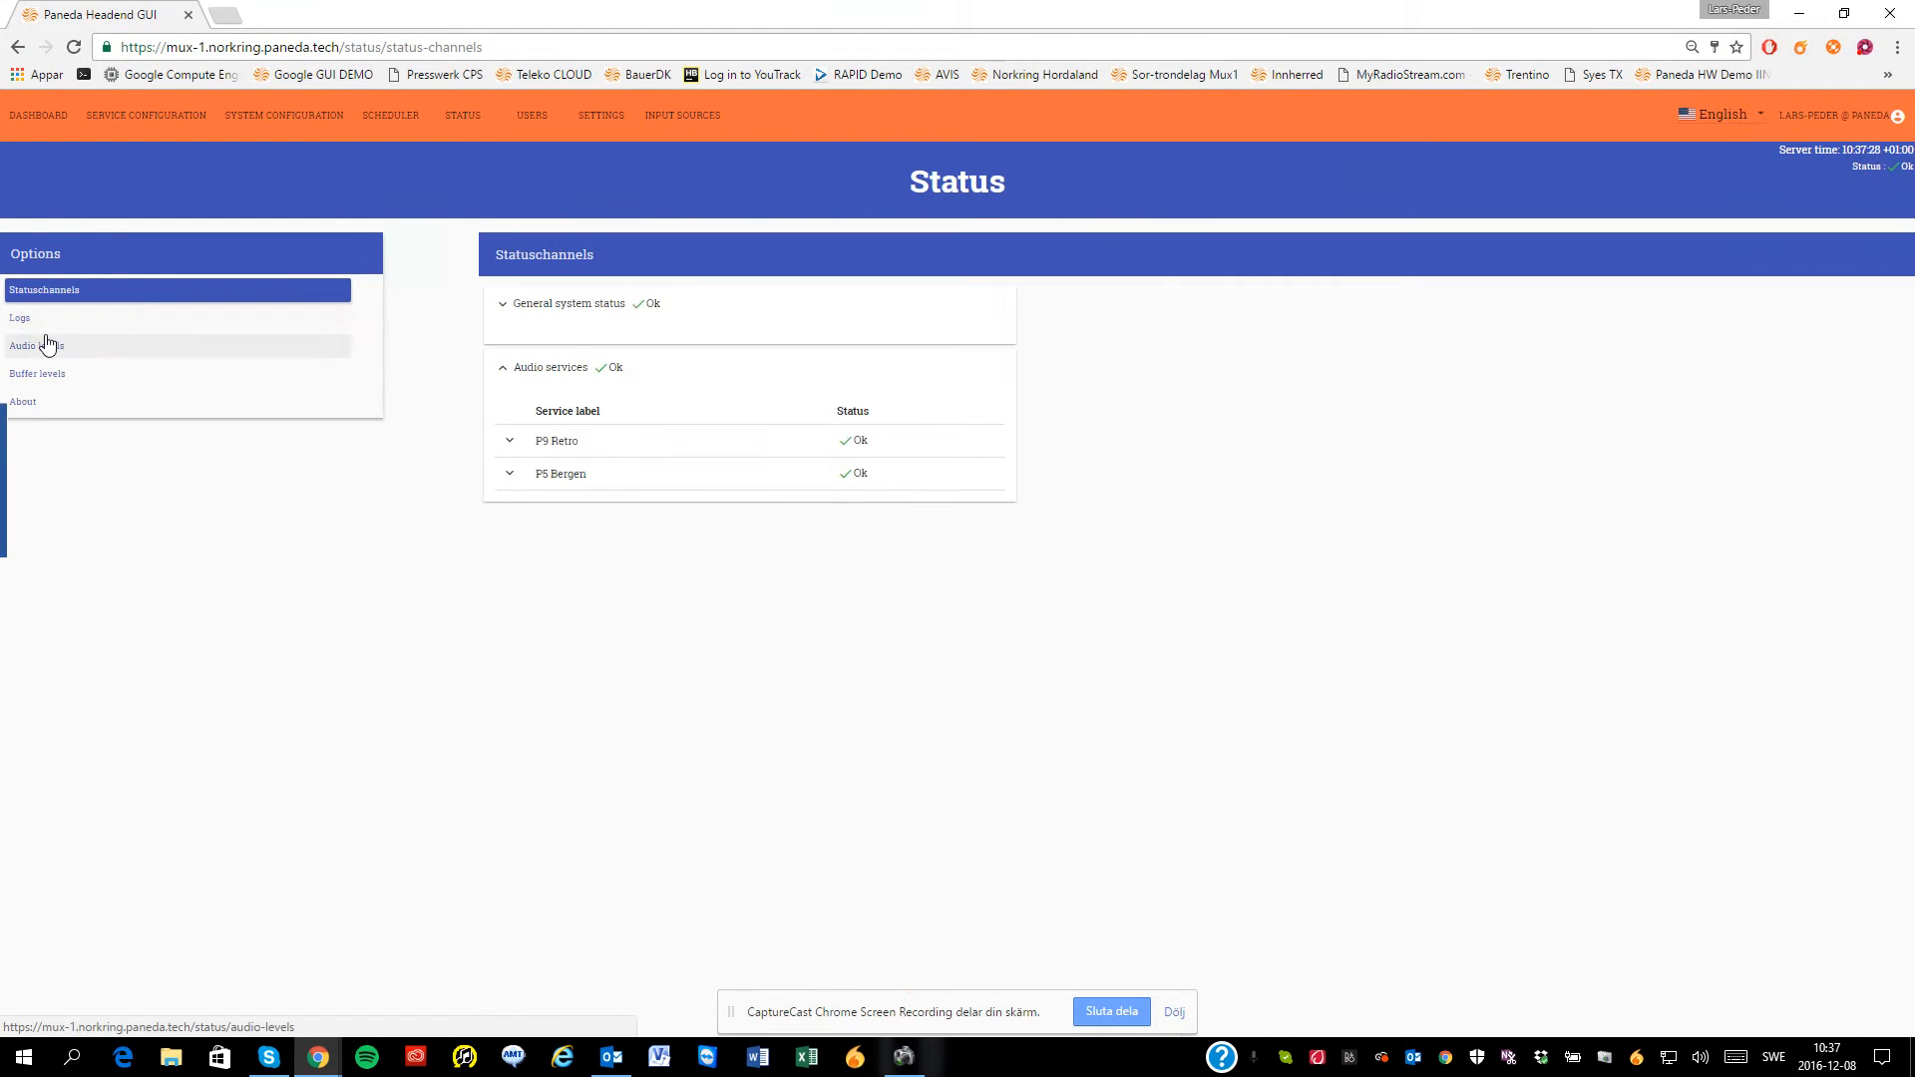
left_click(43, 349)
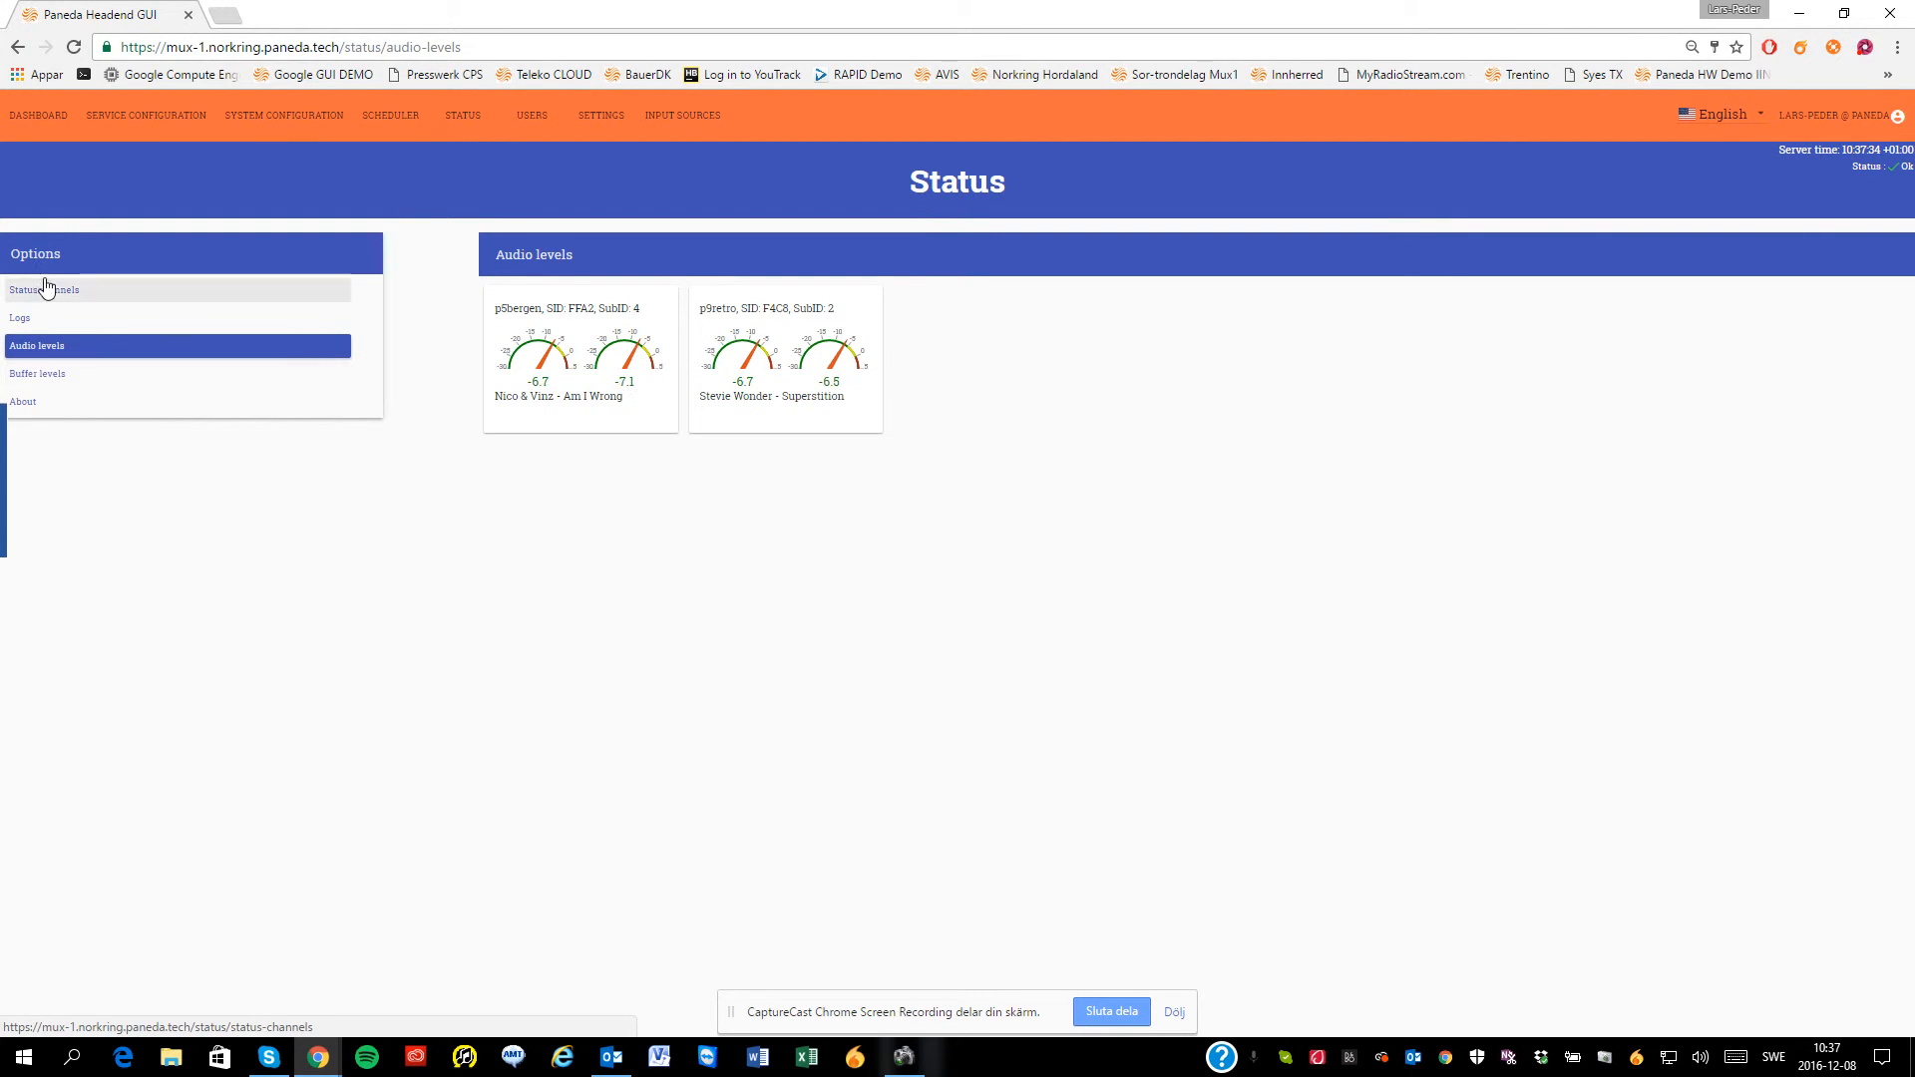
left_click(695, 123)
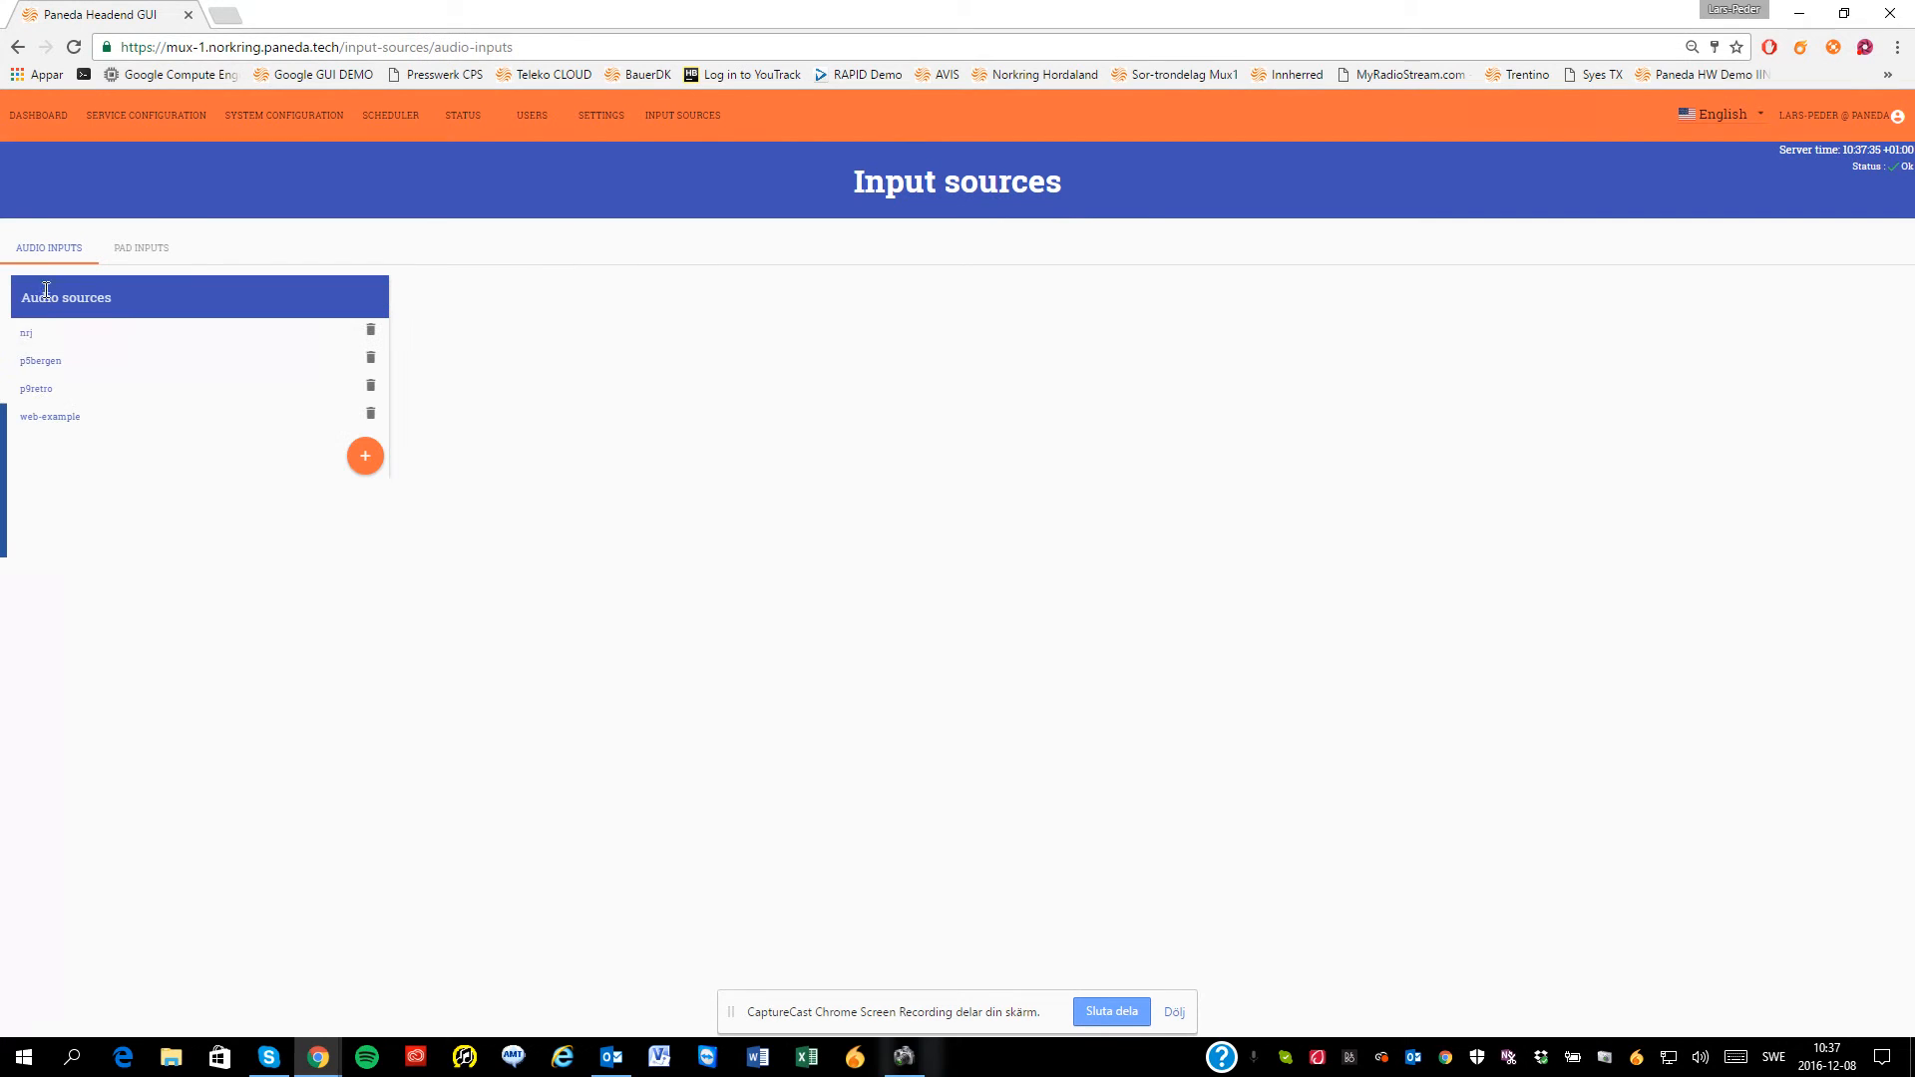
Review the p5bergen audio source, then the p9retro web stream settings.
left_click(38, 365)
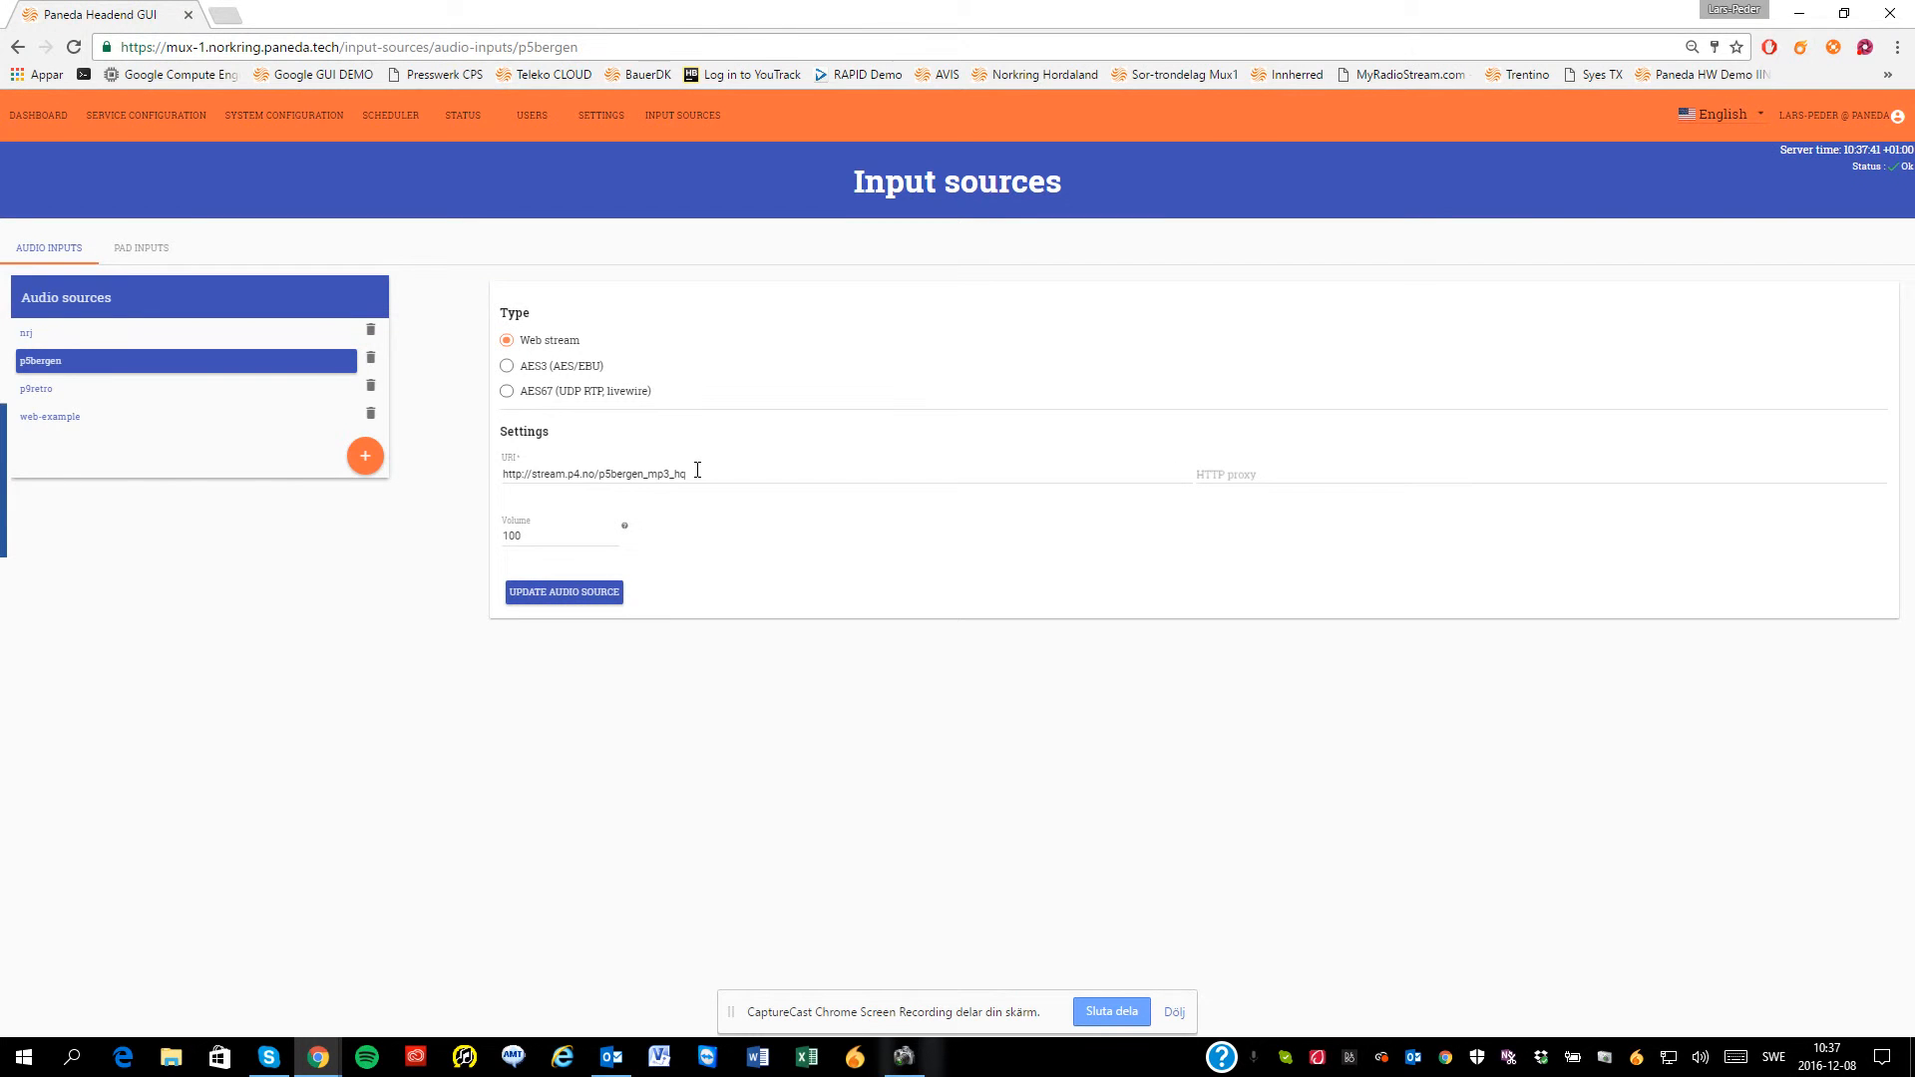
left_click(44, 392)
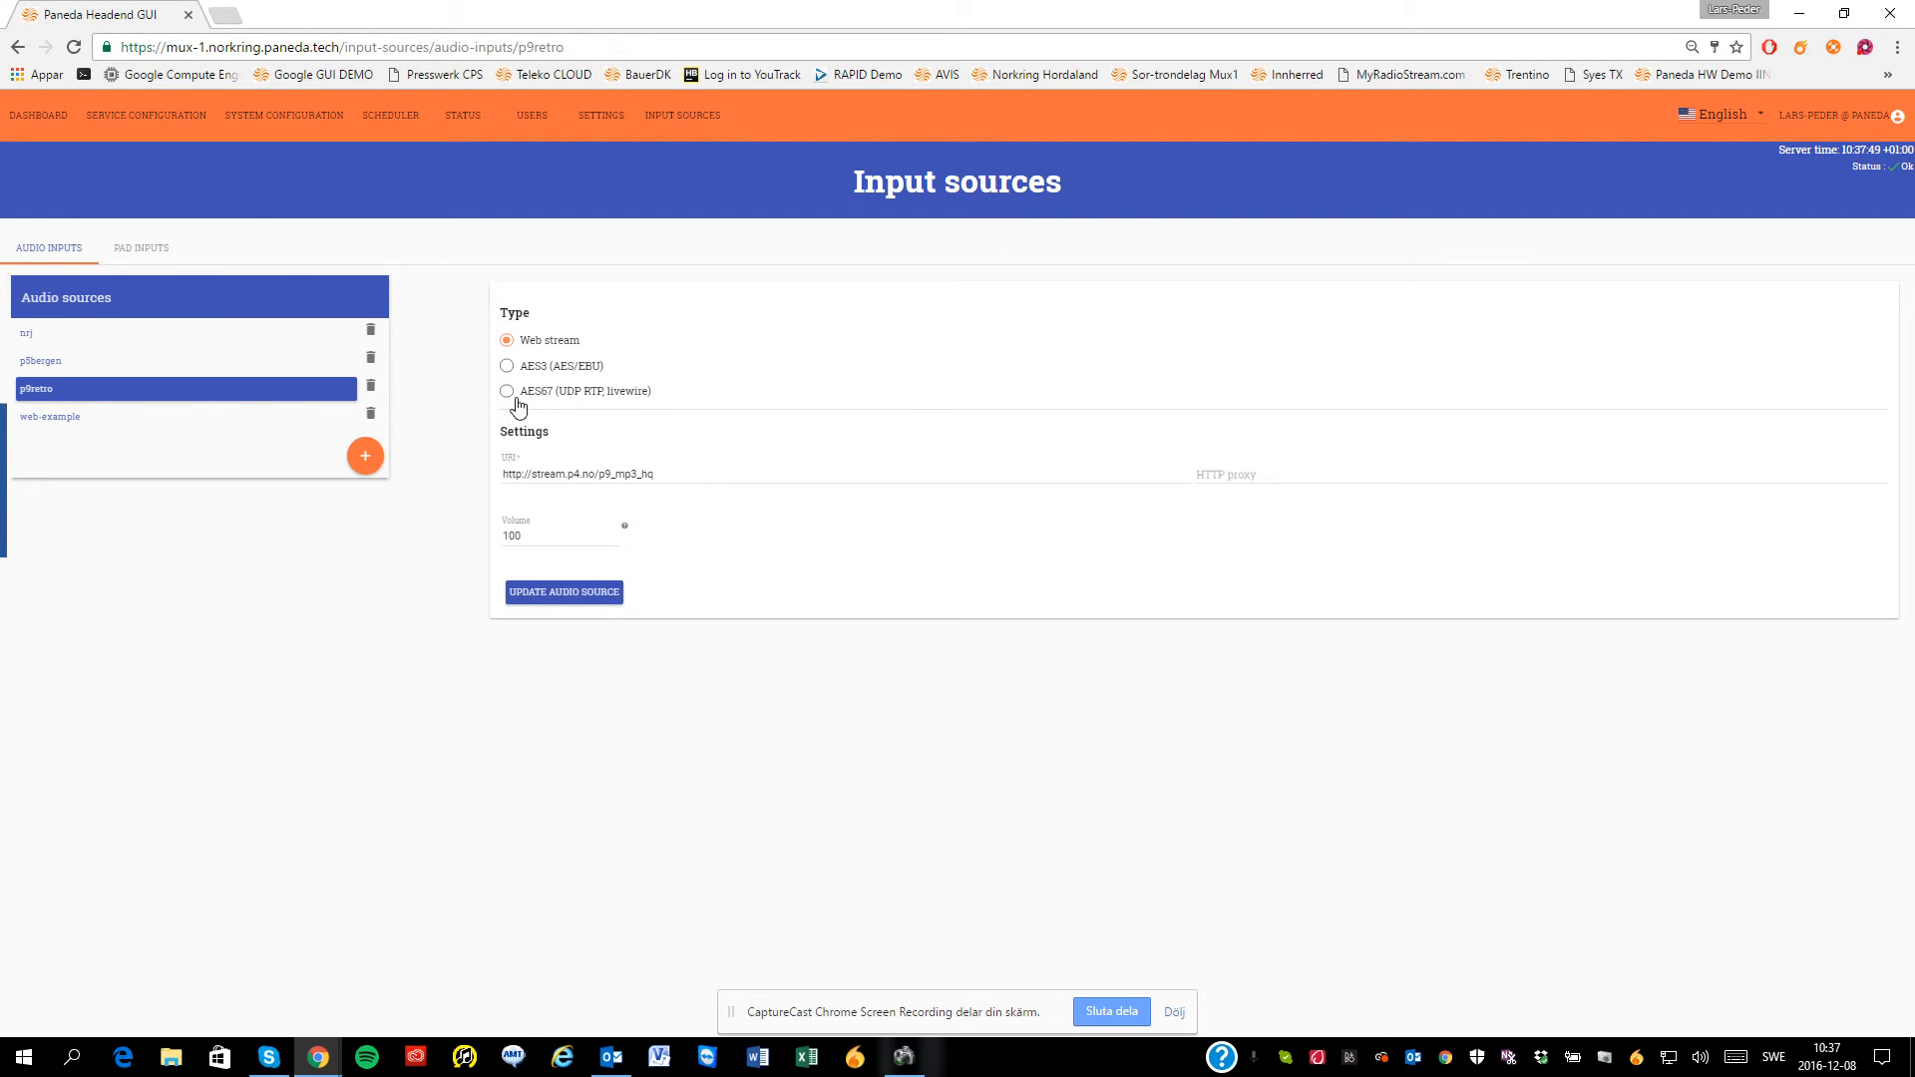
On PAD inputs, select the p9retro PAD post URL, then view the p5bergen PAD source.
left_click(134, 251)
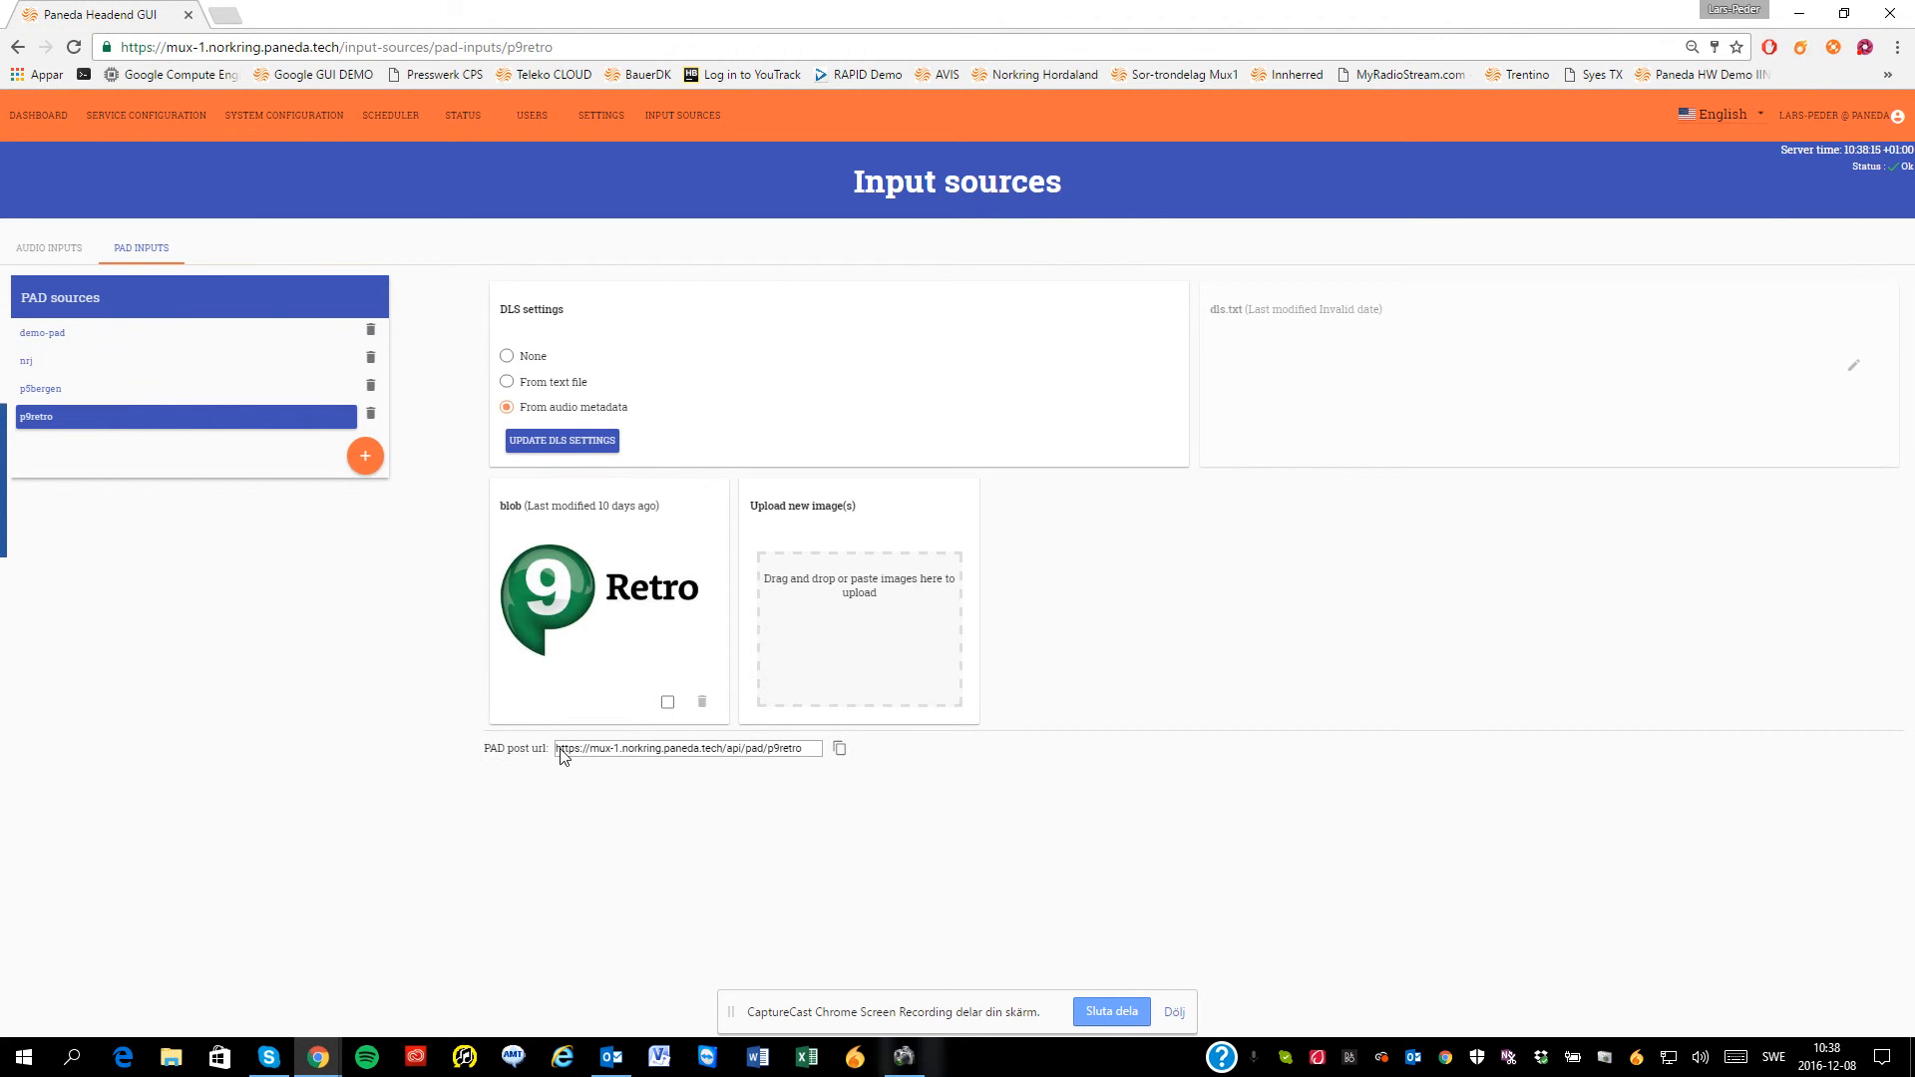
left_click_drag(808, 750, 494, 755)
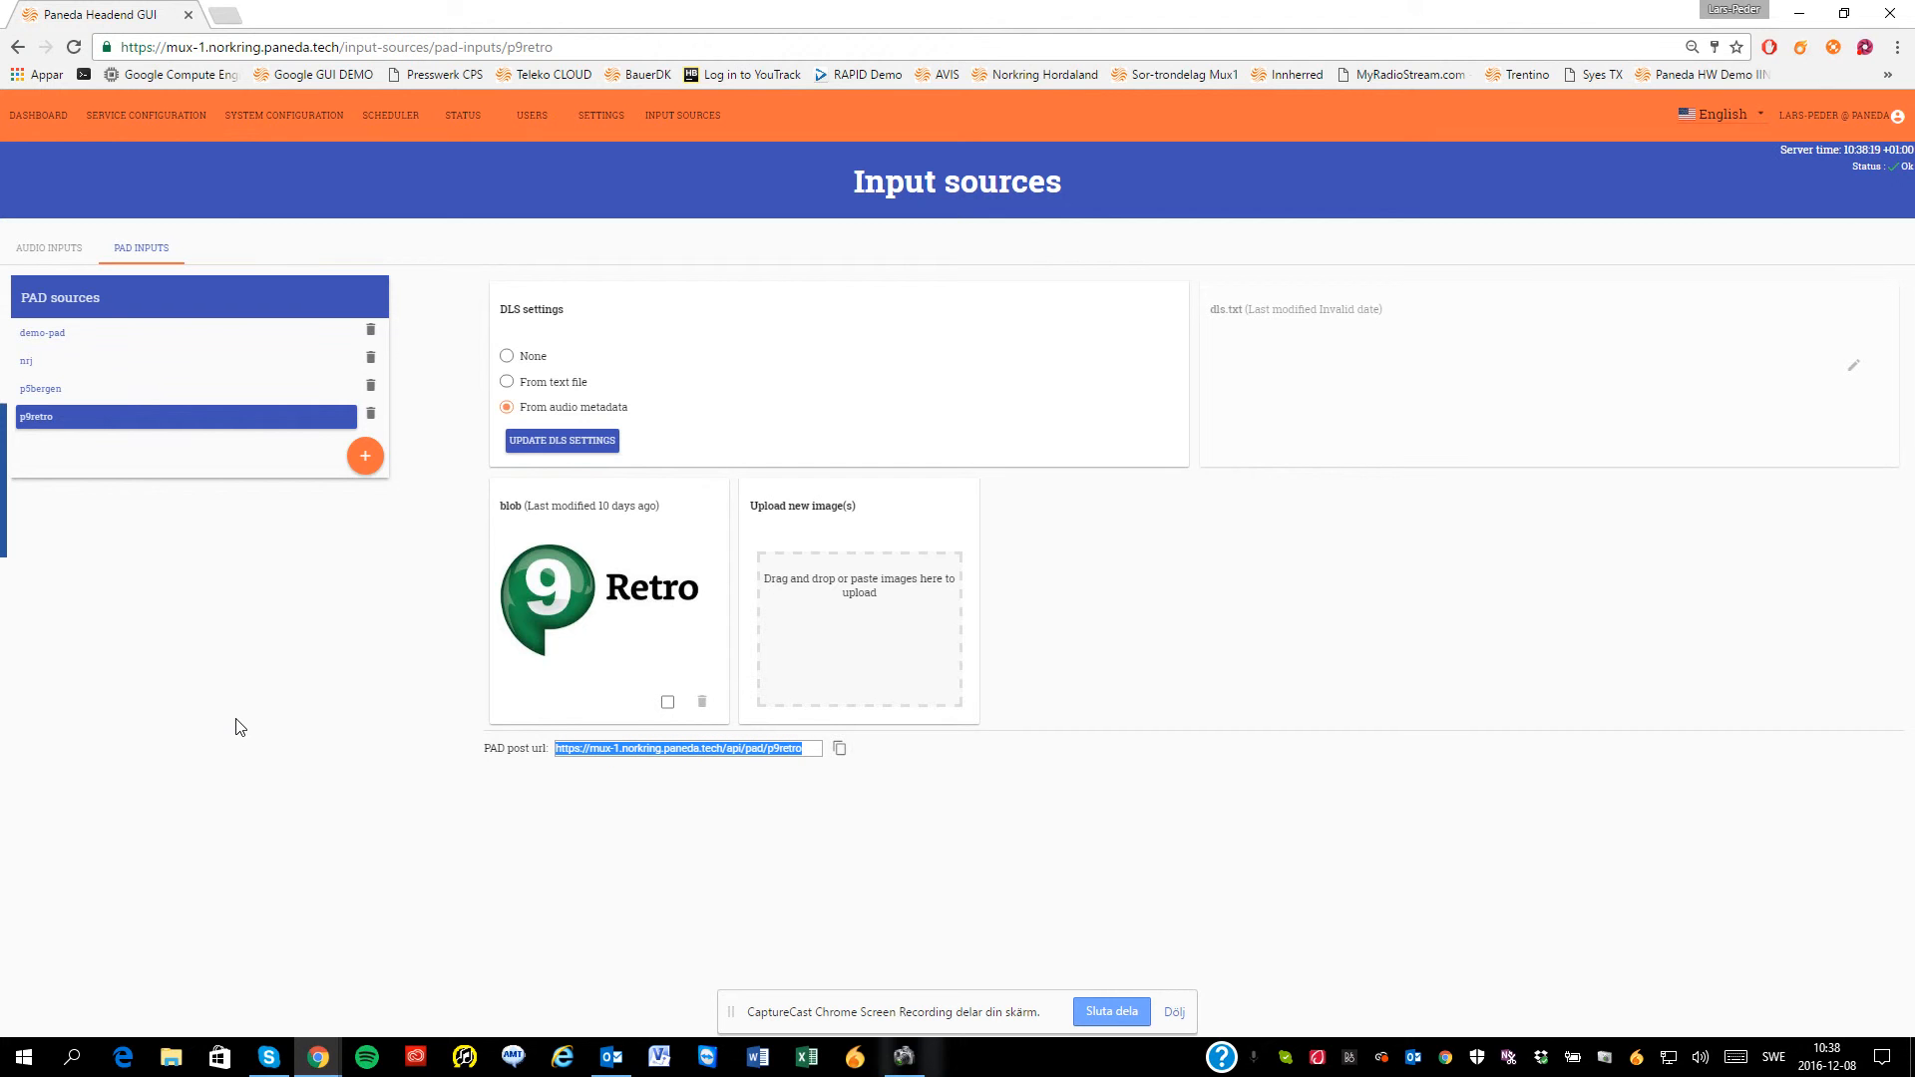
left_click(43, 391)
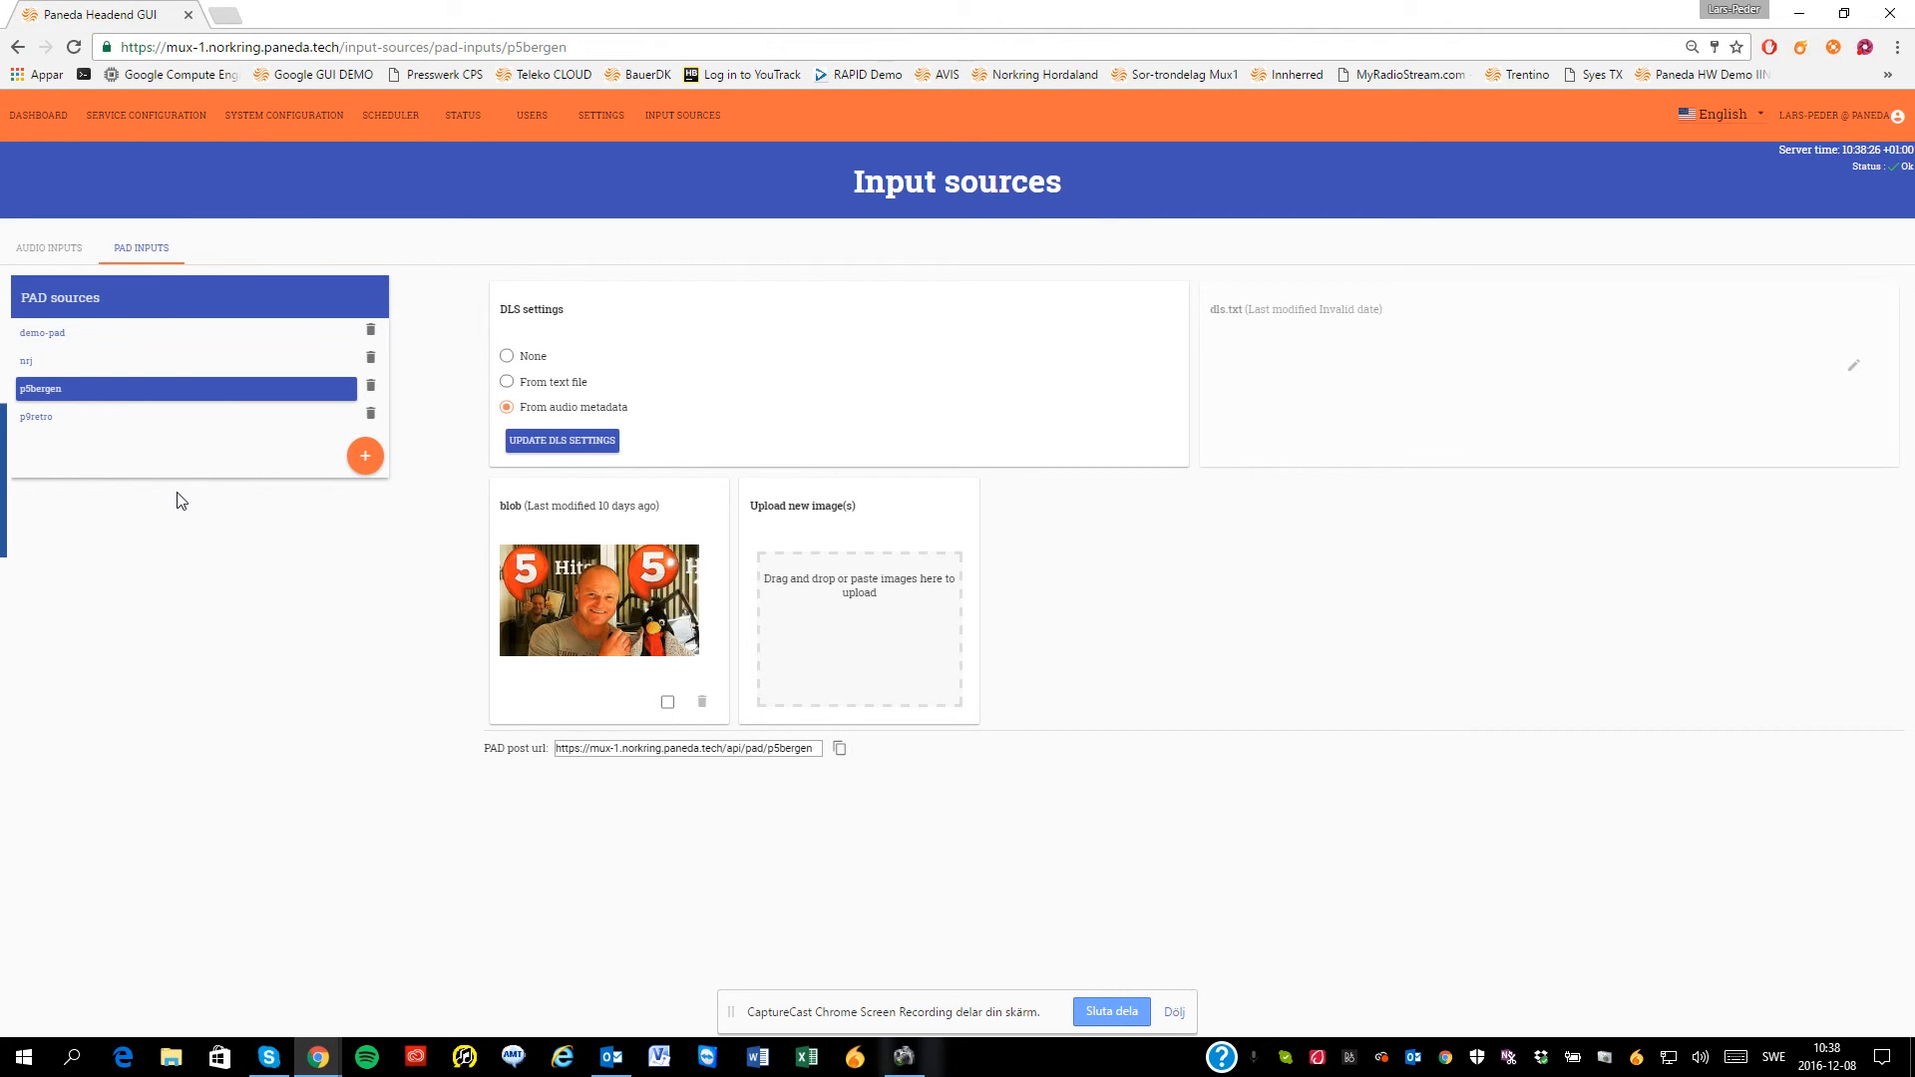
View the Status audio level meters, then log out from the account menu.
left_click(466, 118)
left_click(36, 349)
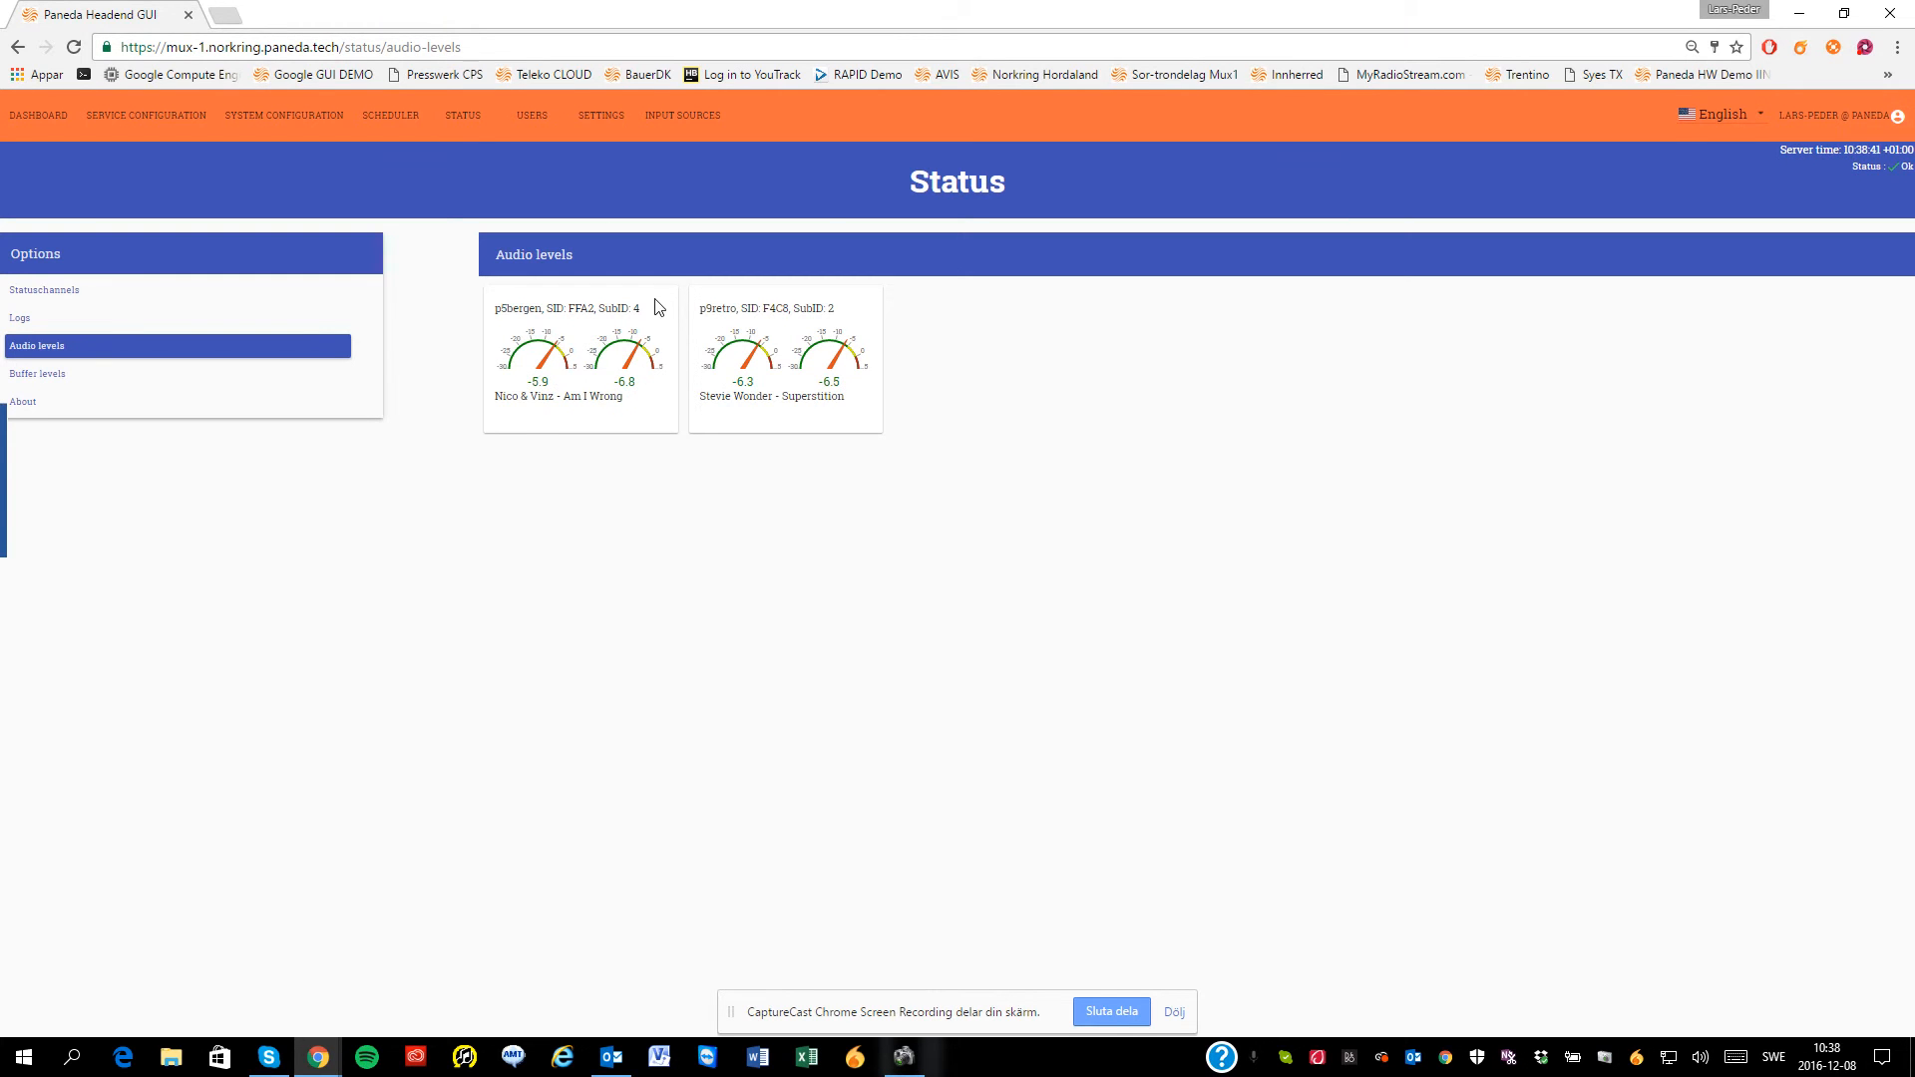
left_click(1804, 117)
left_click(1638, 224)
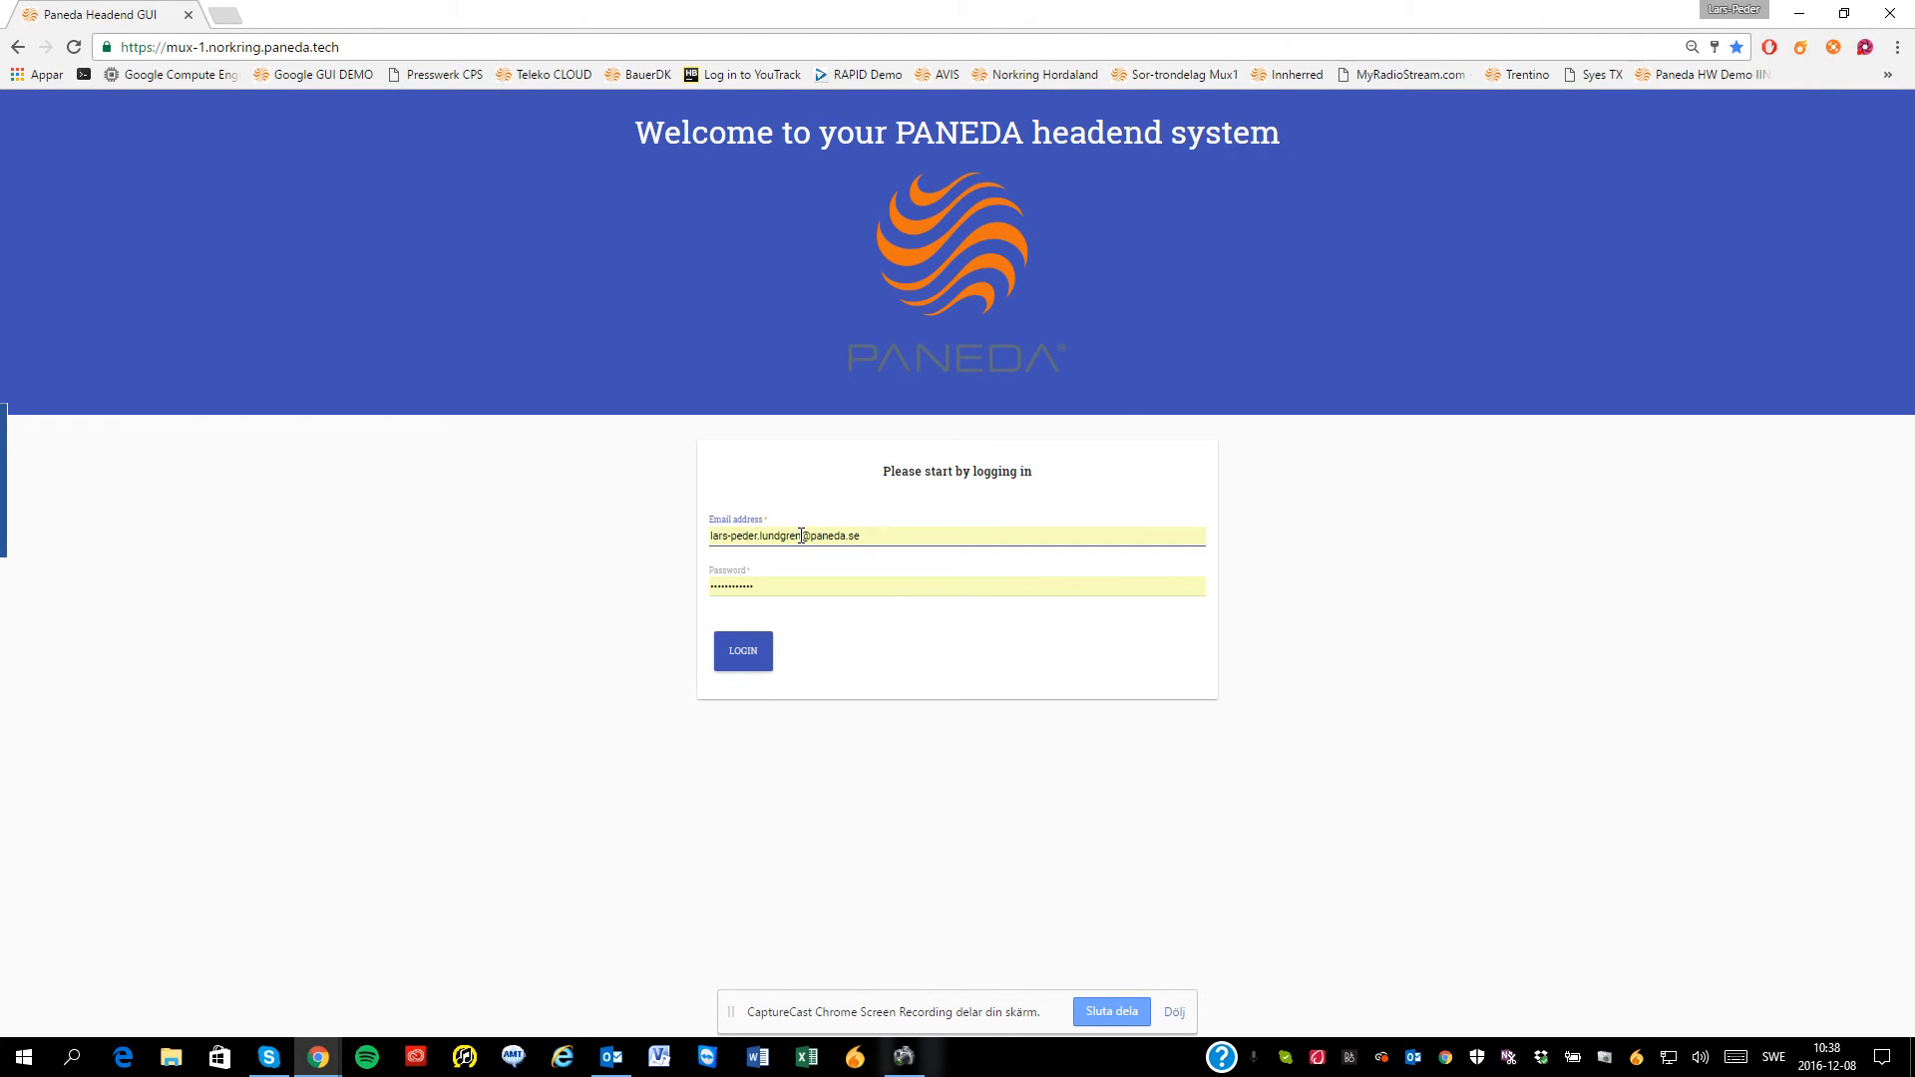
Change the email's user part to 'support', retype the account password, and log in.
left_click_drag(800, 539, 602, 539)
type("support")
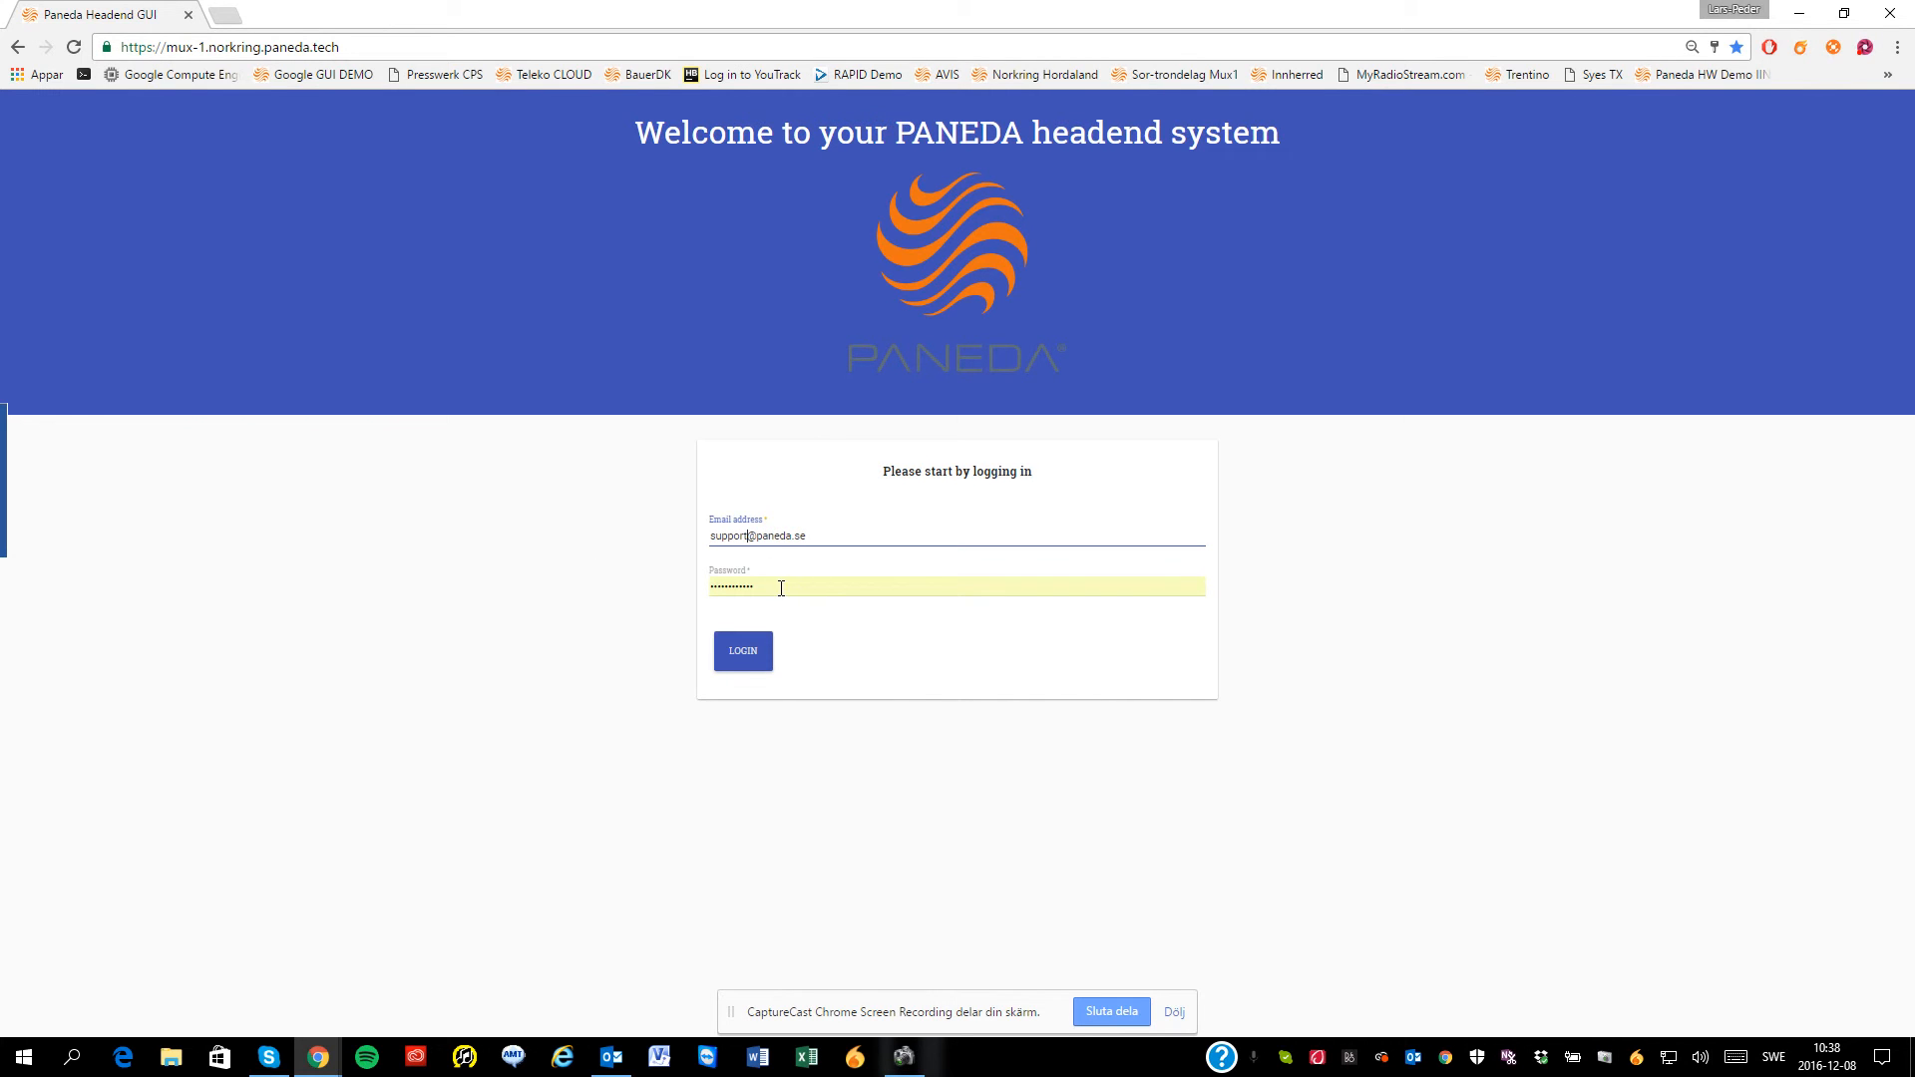
left_click_drag(785, 585, 572, 572)
type("••")
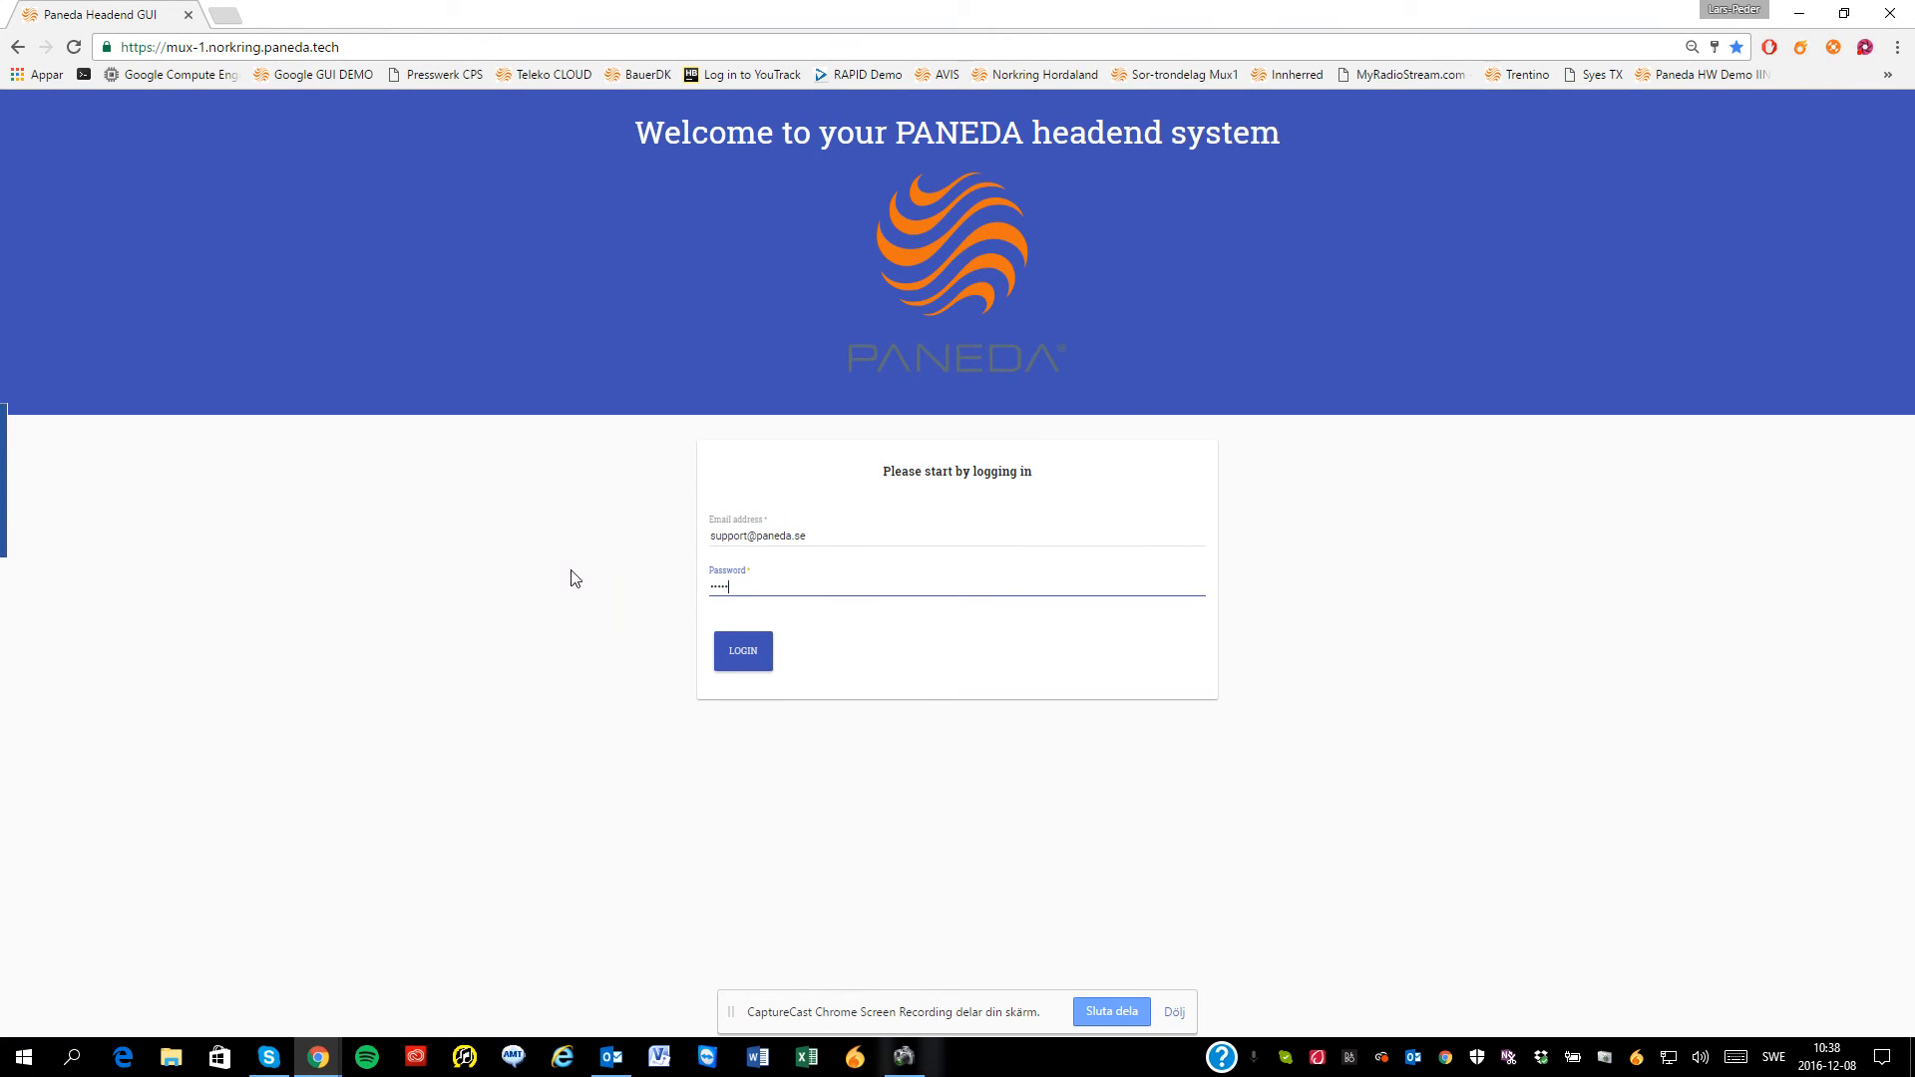
type("••••••••")
key("Return")
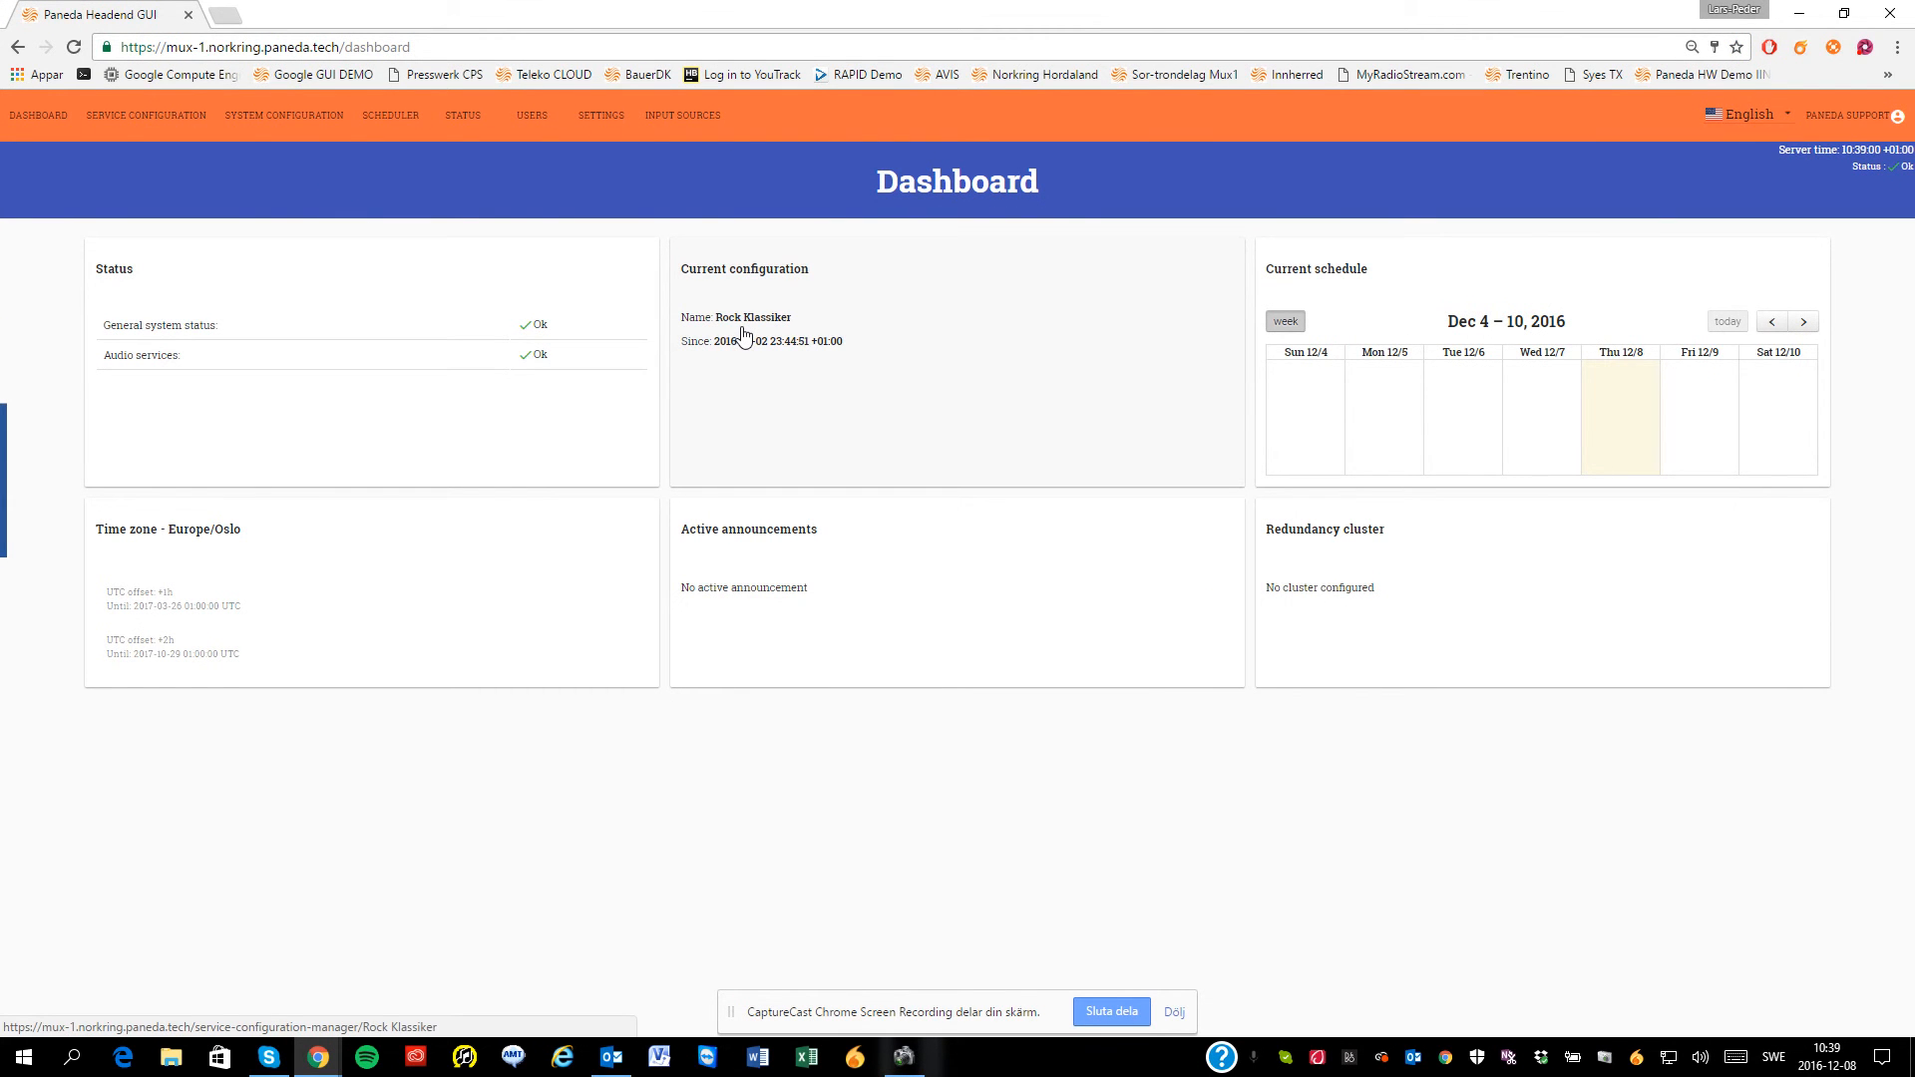
Reload and open the Rock Klassiker service configuration.
left_click(73, 48)
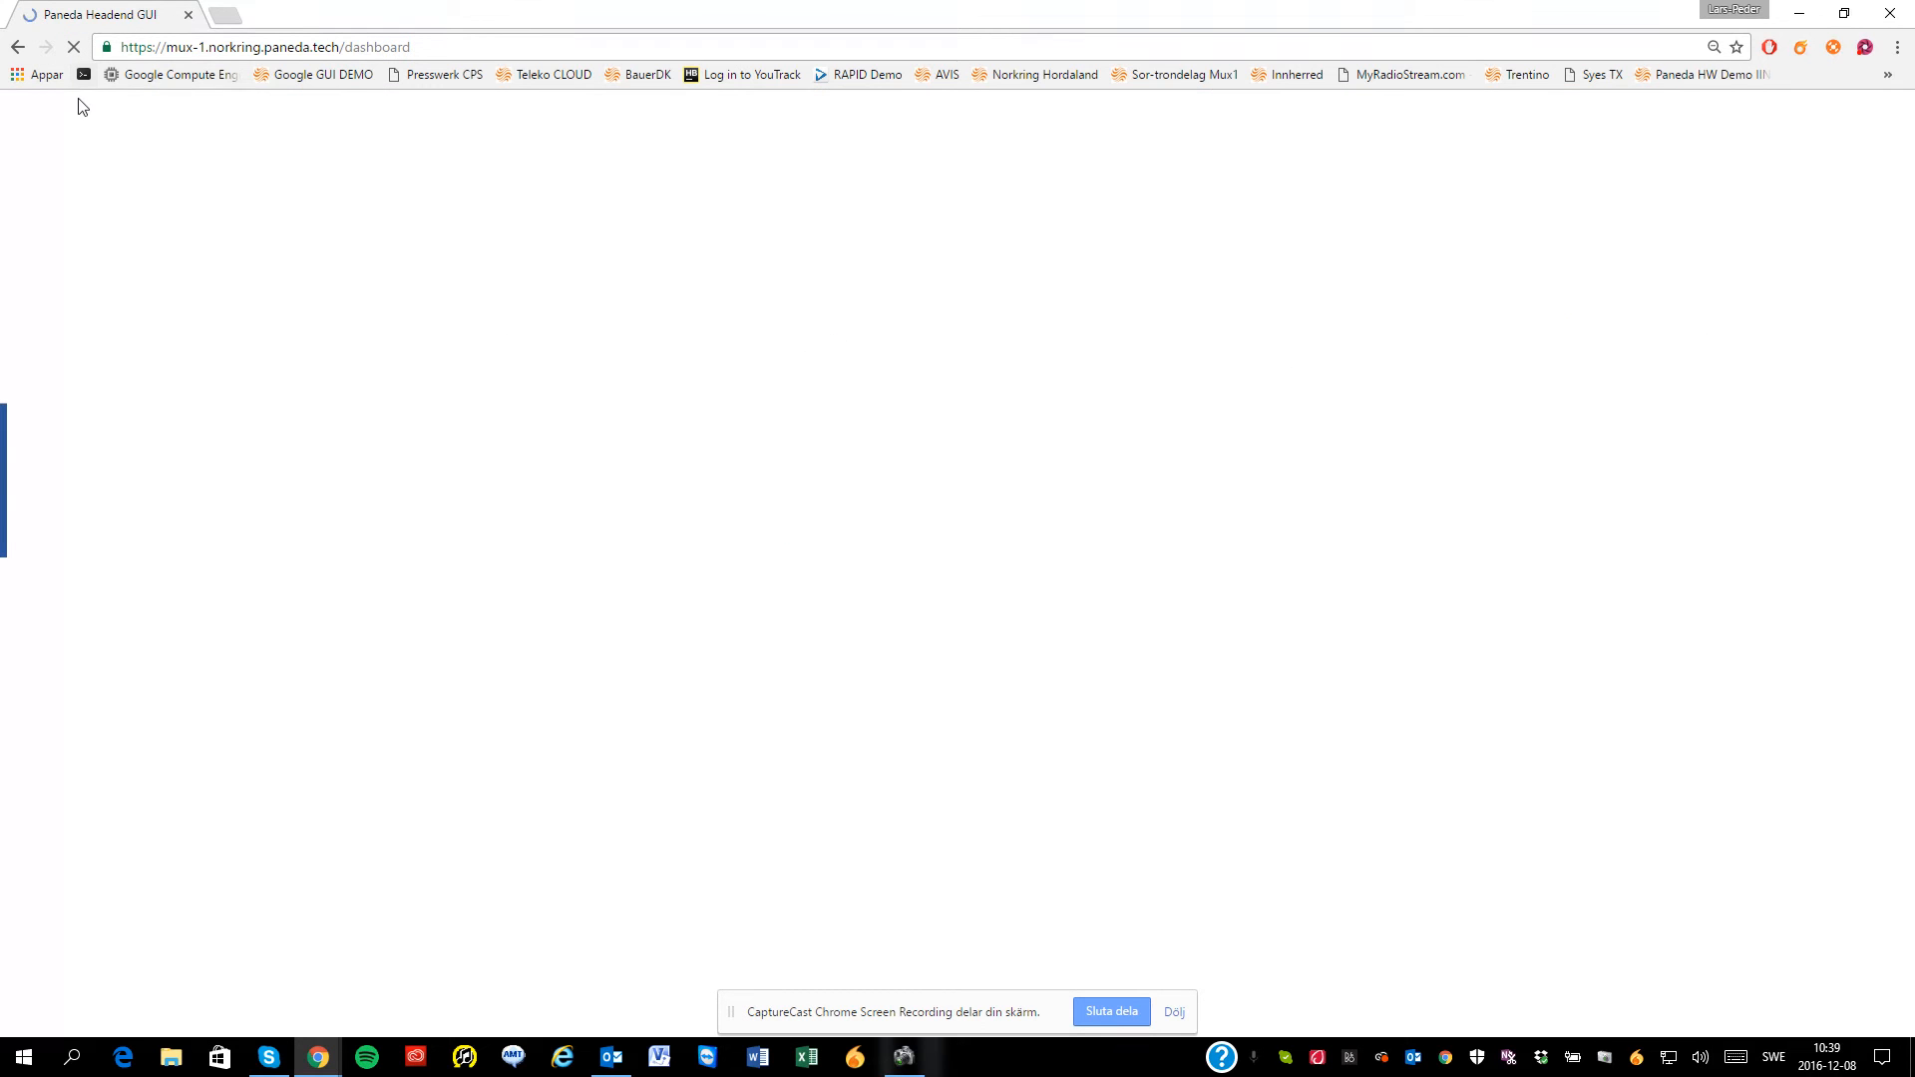
left_click(139, 116)
left_click(38, 320)
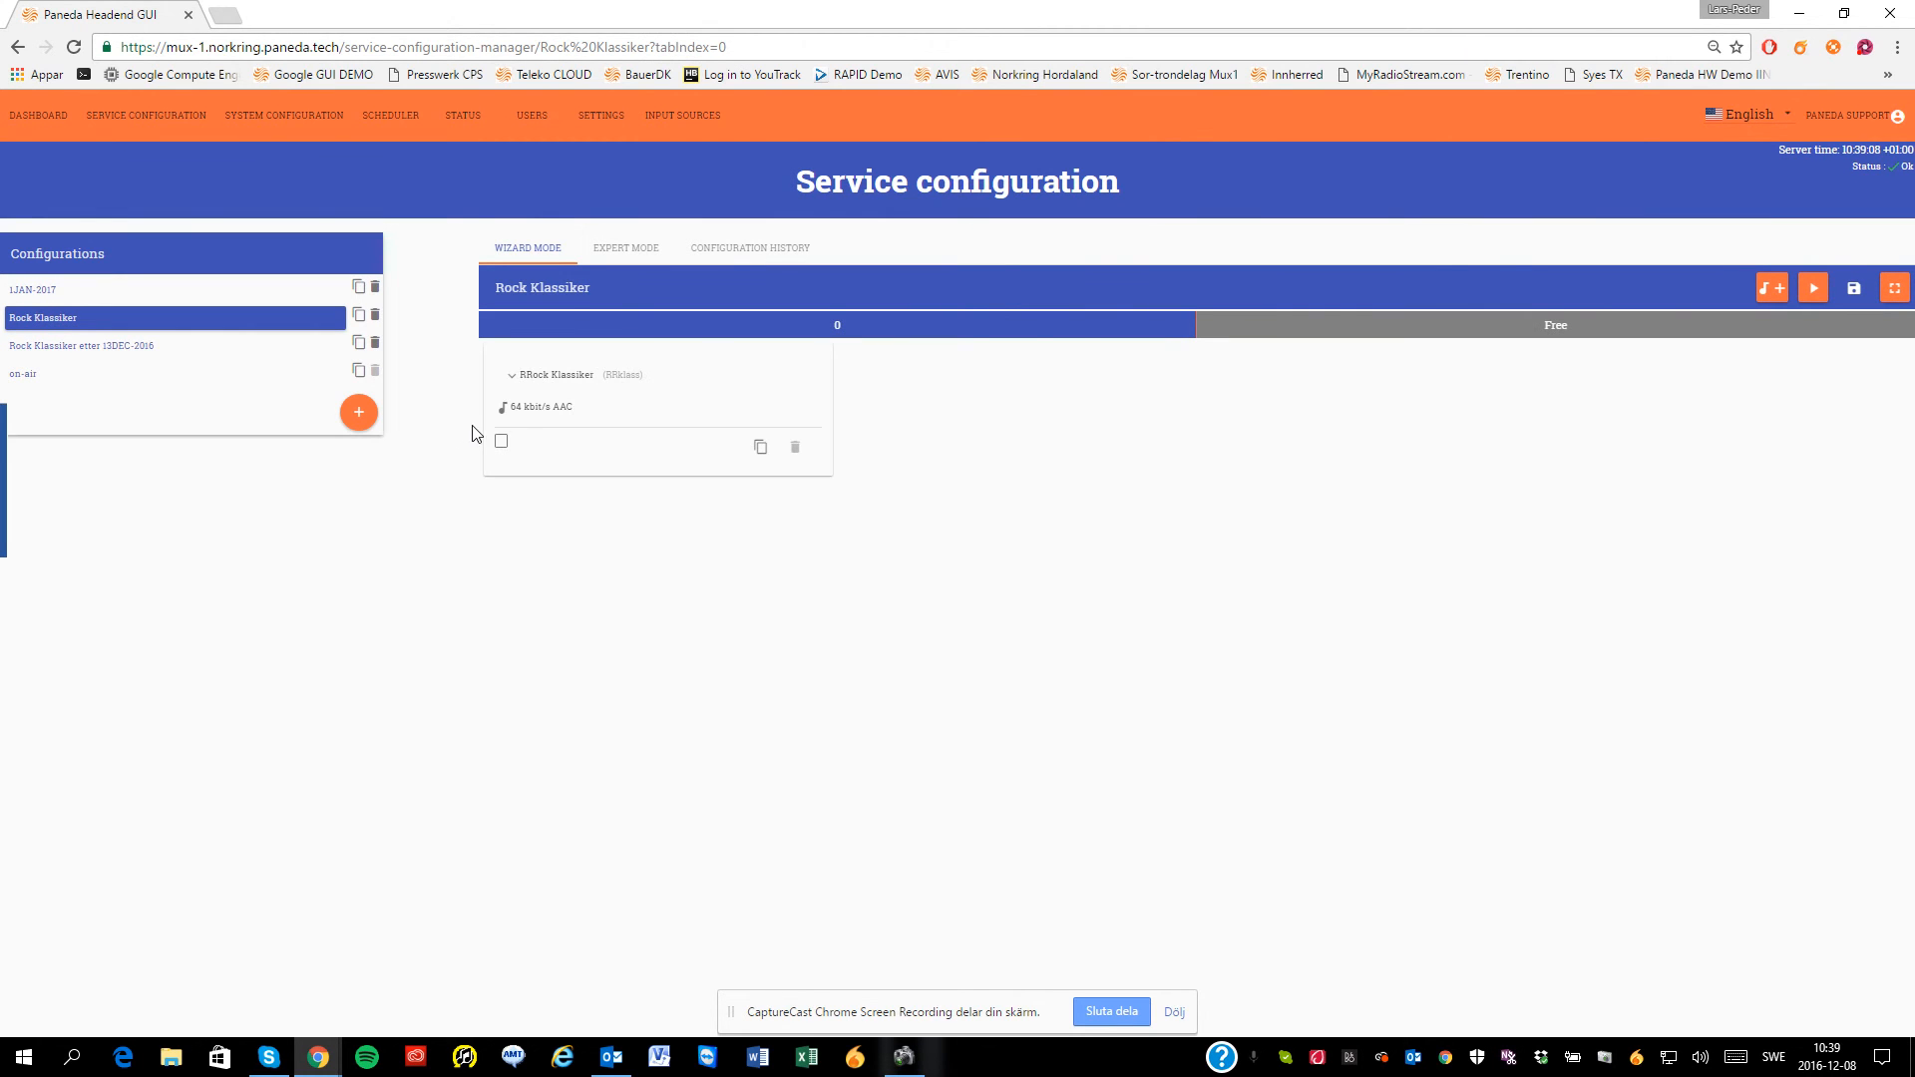
Expand the RRock Klassiker service card and keep subchannel ID 0.
left_click(512, 383)
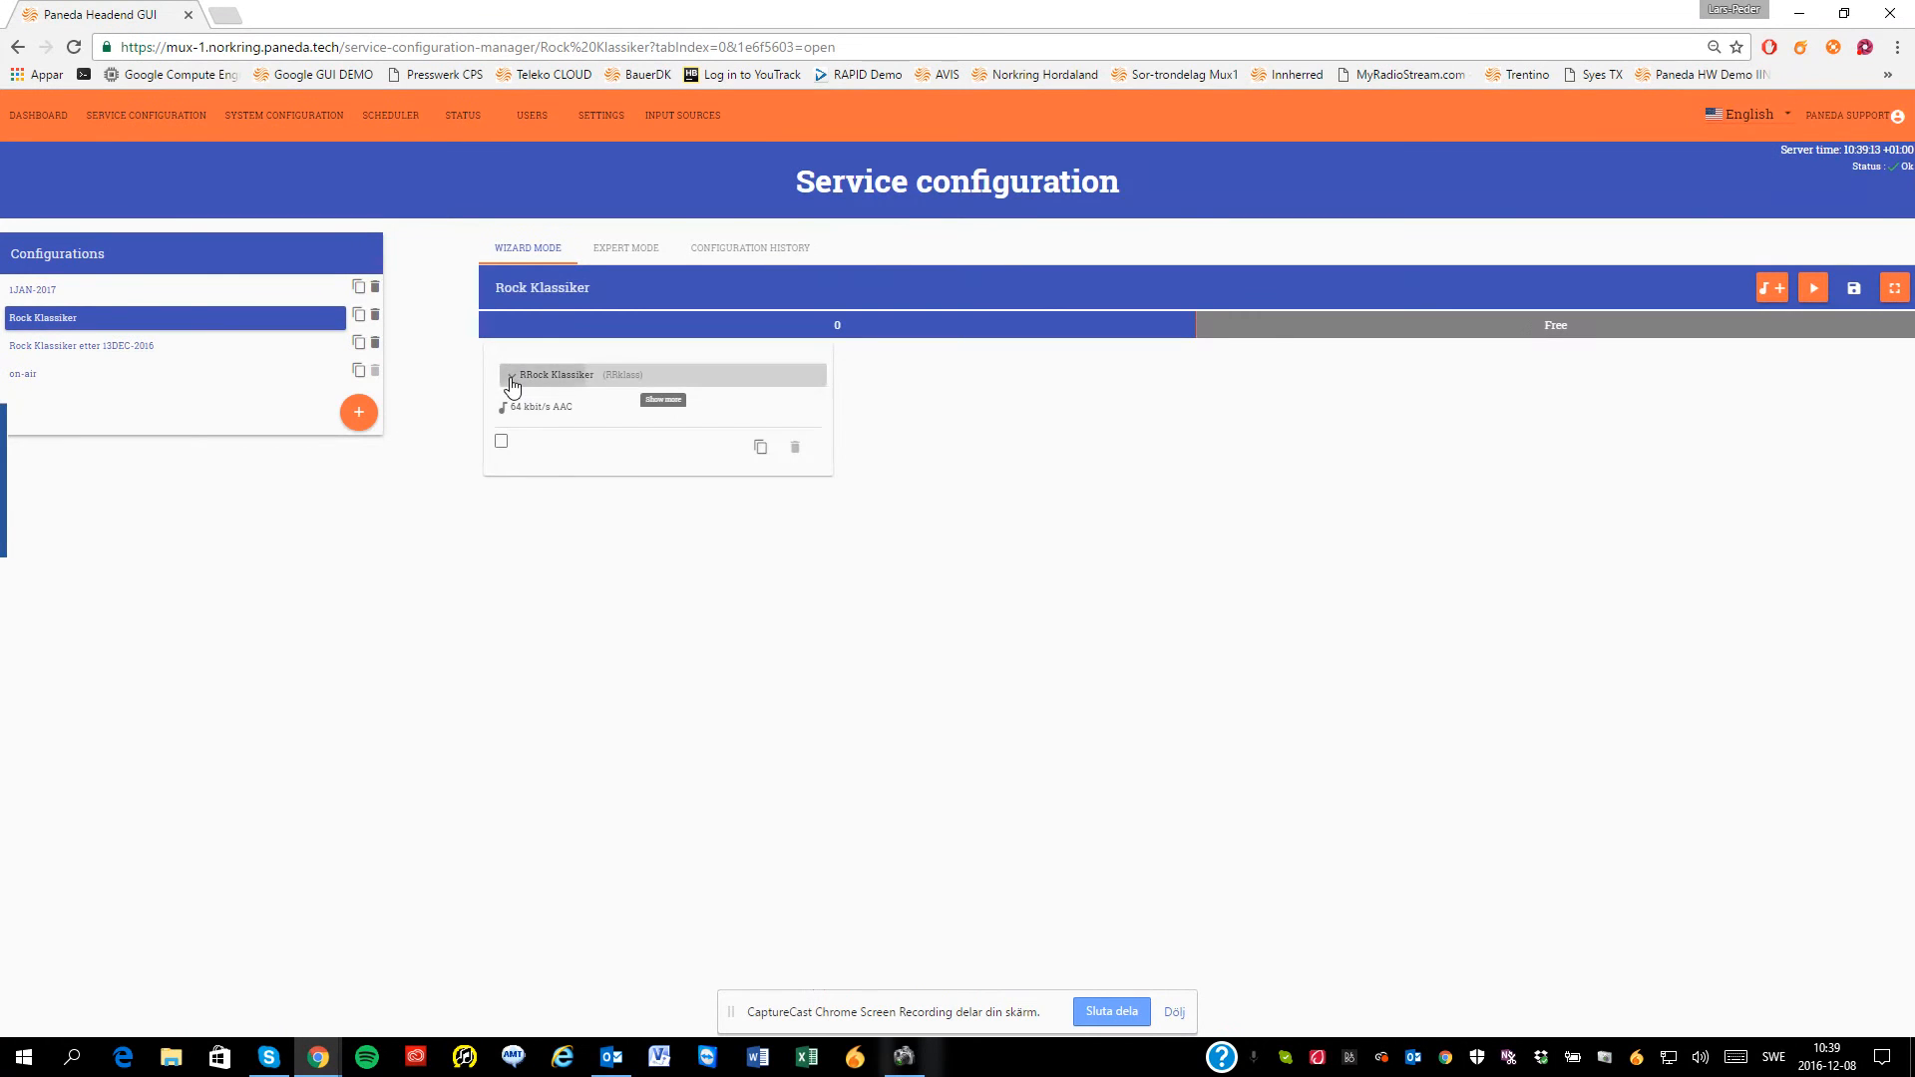
left_click(576, 560)
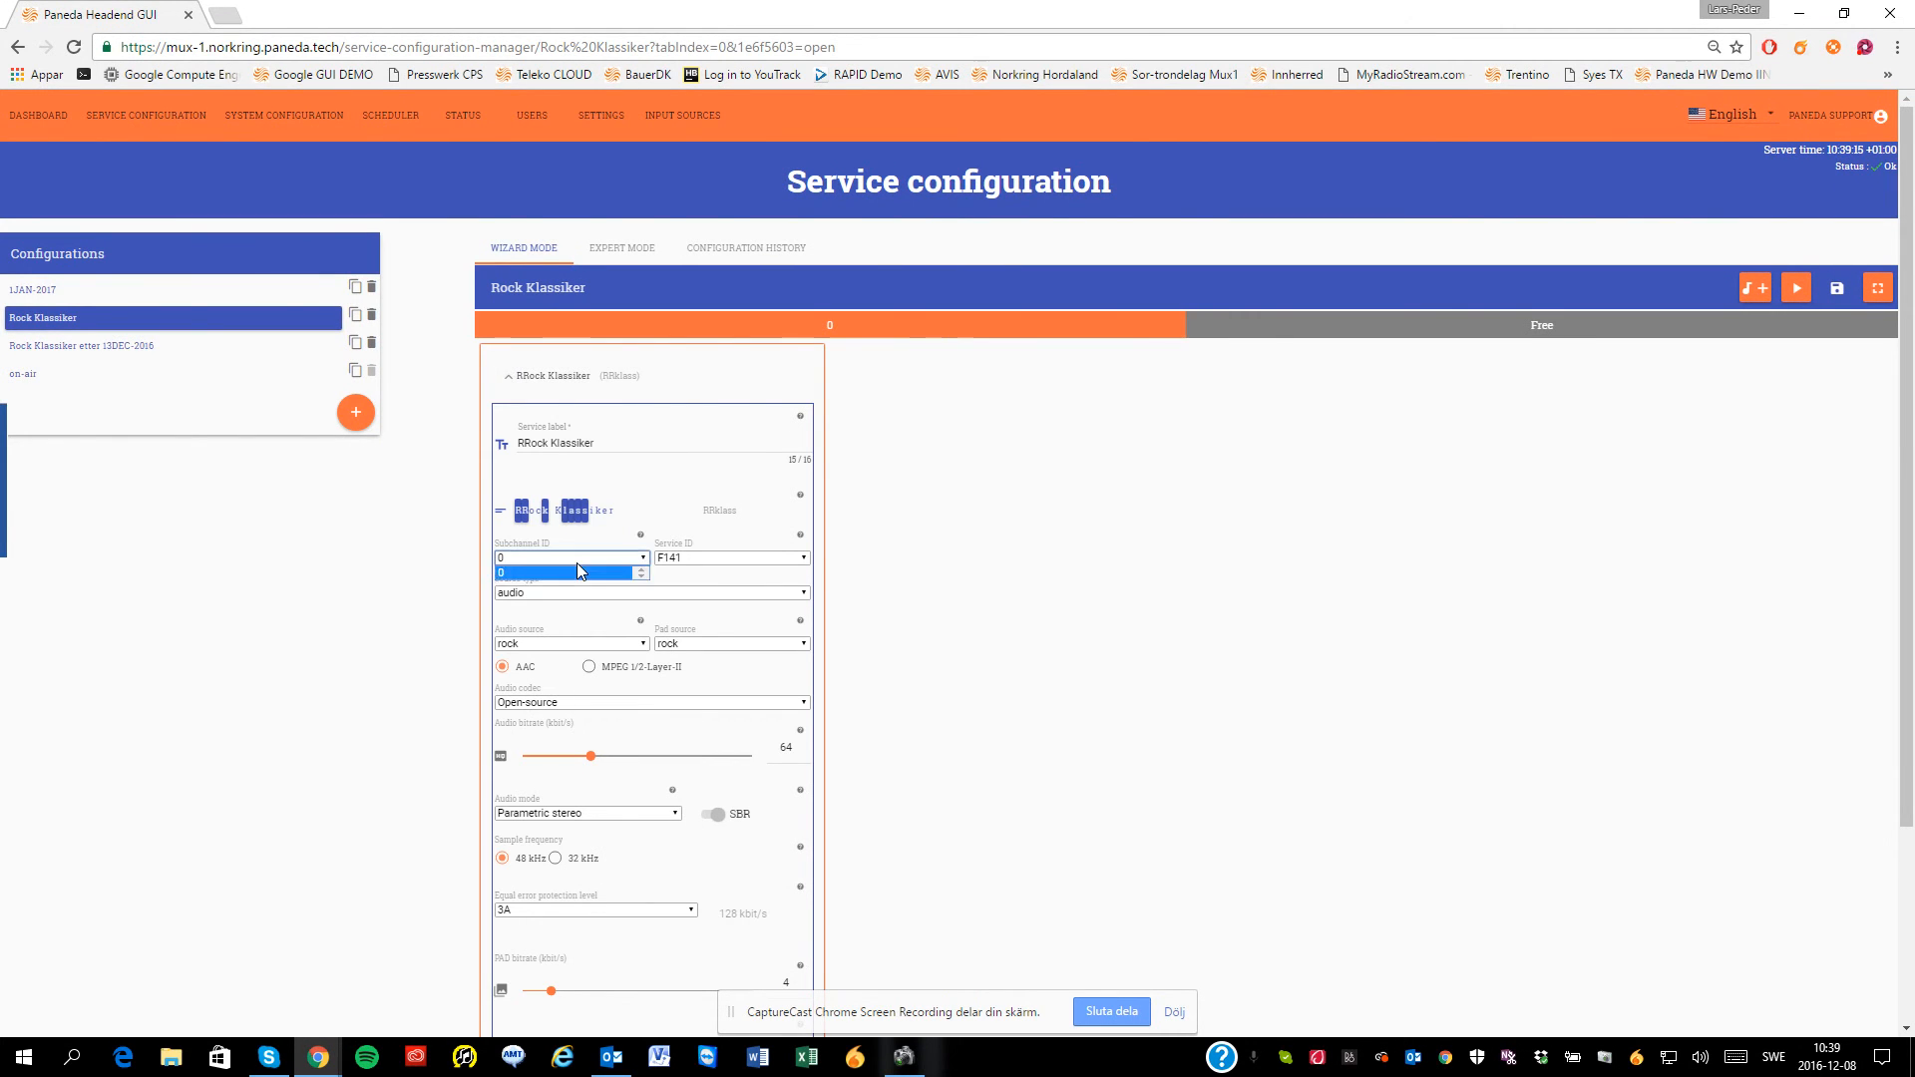
left_click(577, 571)
left_click(672, 562)
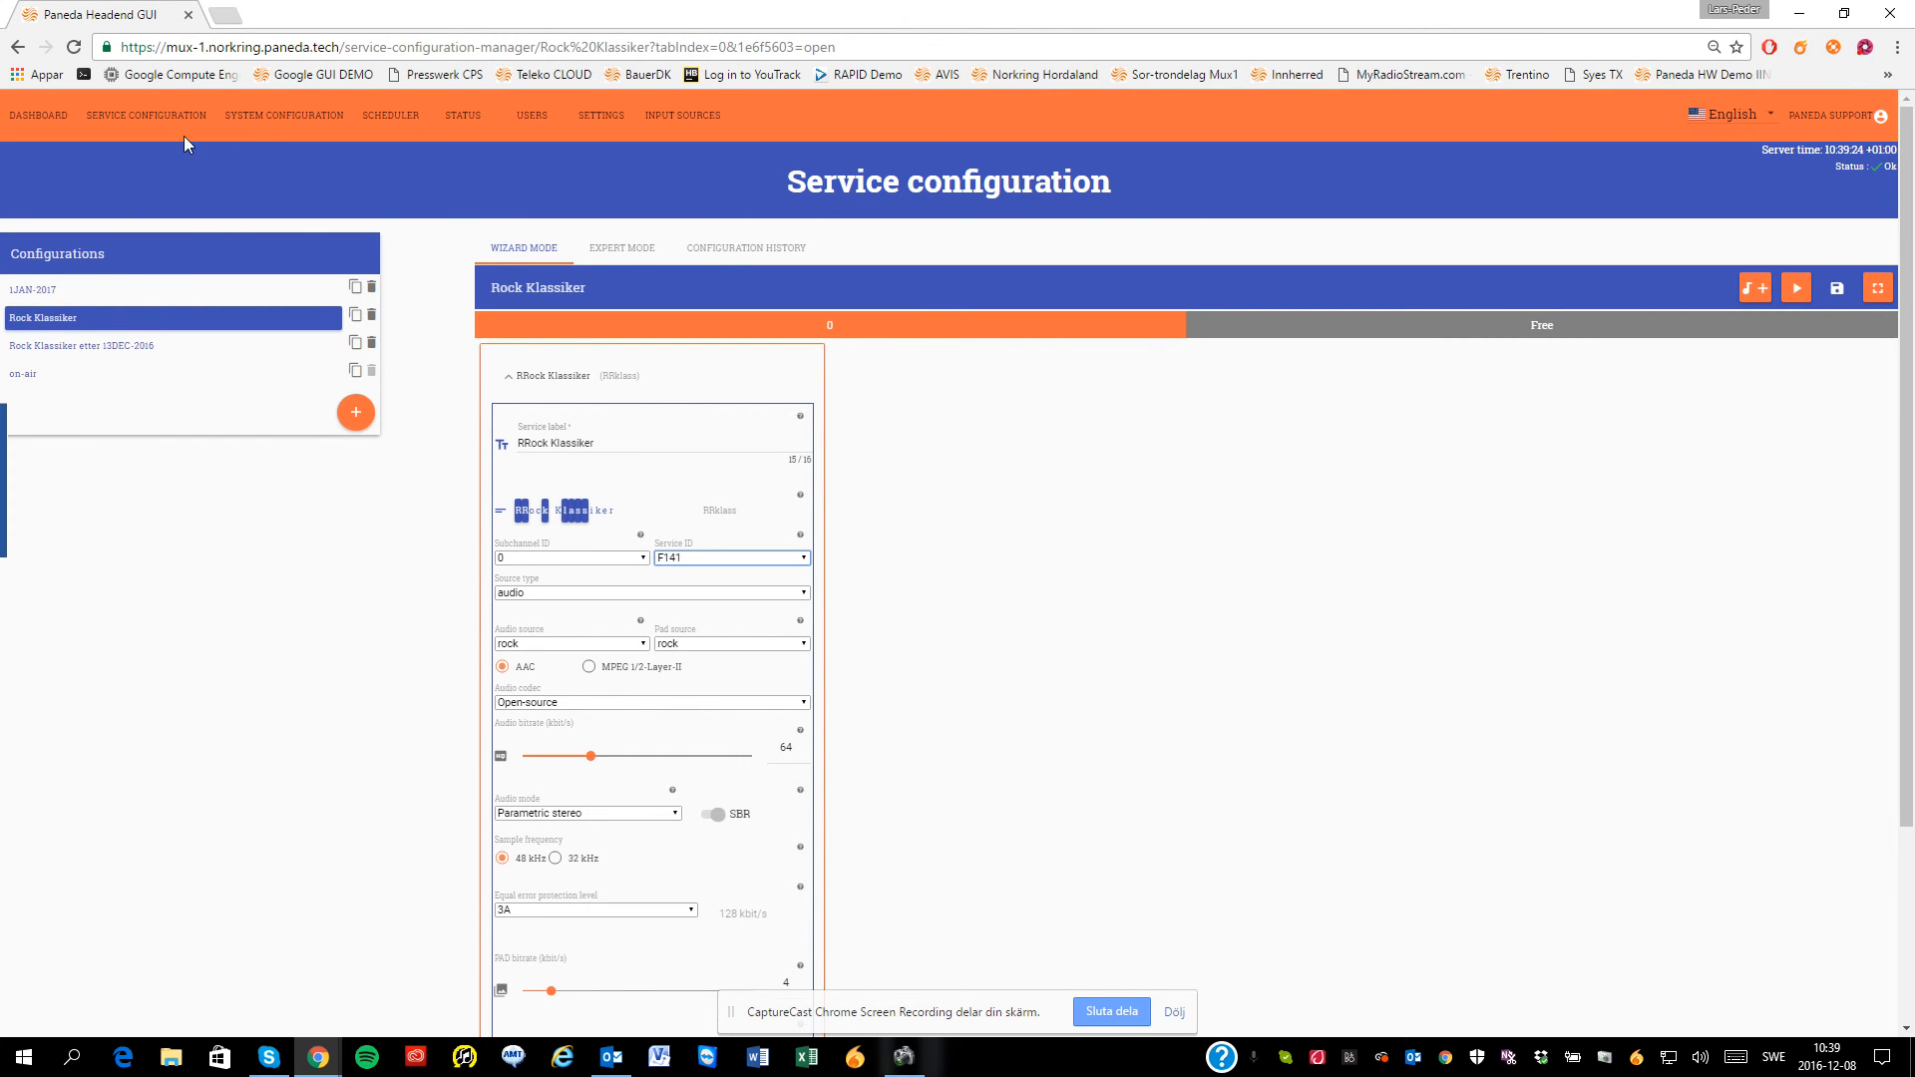
left_click(444, 115)
Check the rock audio levels, then view the rock audio source's web stream settings.
left_click(75, 349)
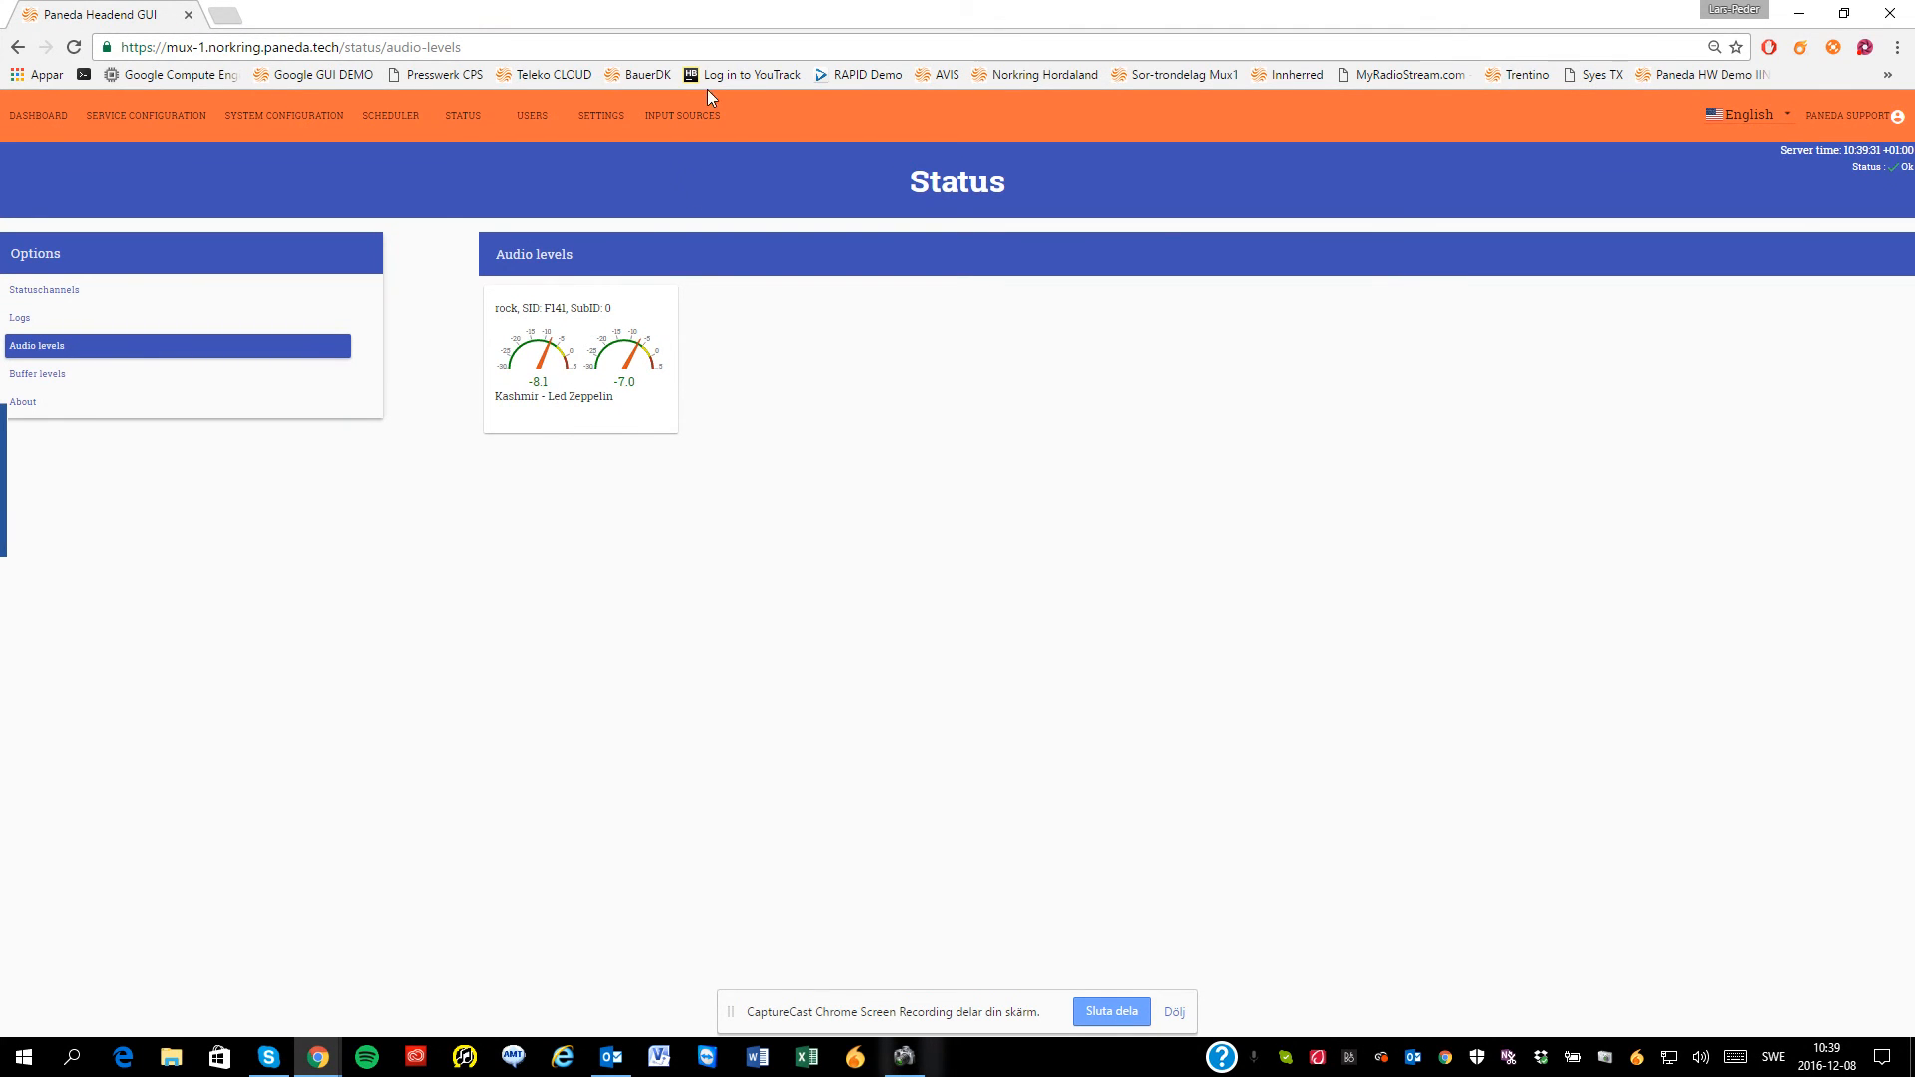
left_click(680, 118)
left_click(64, 335)
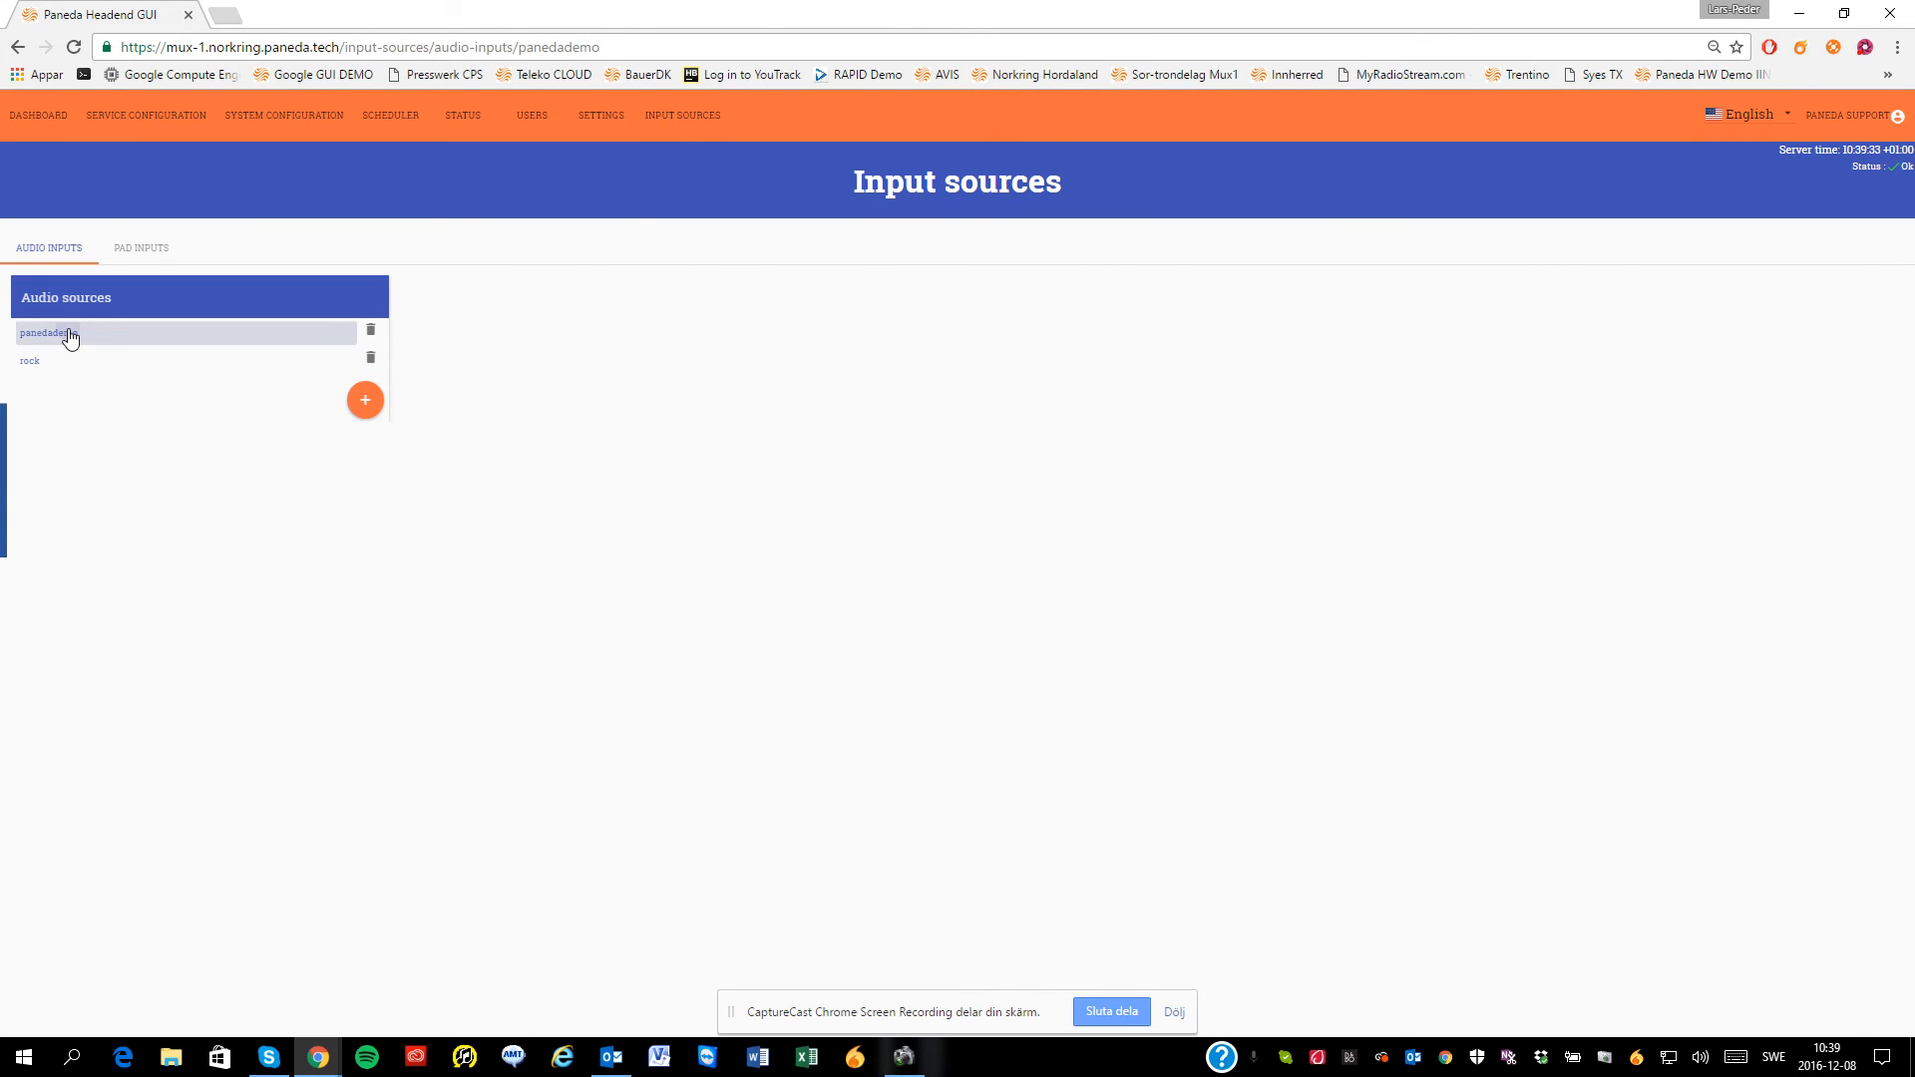
left_click(29, 363)
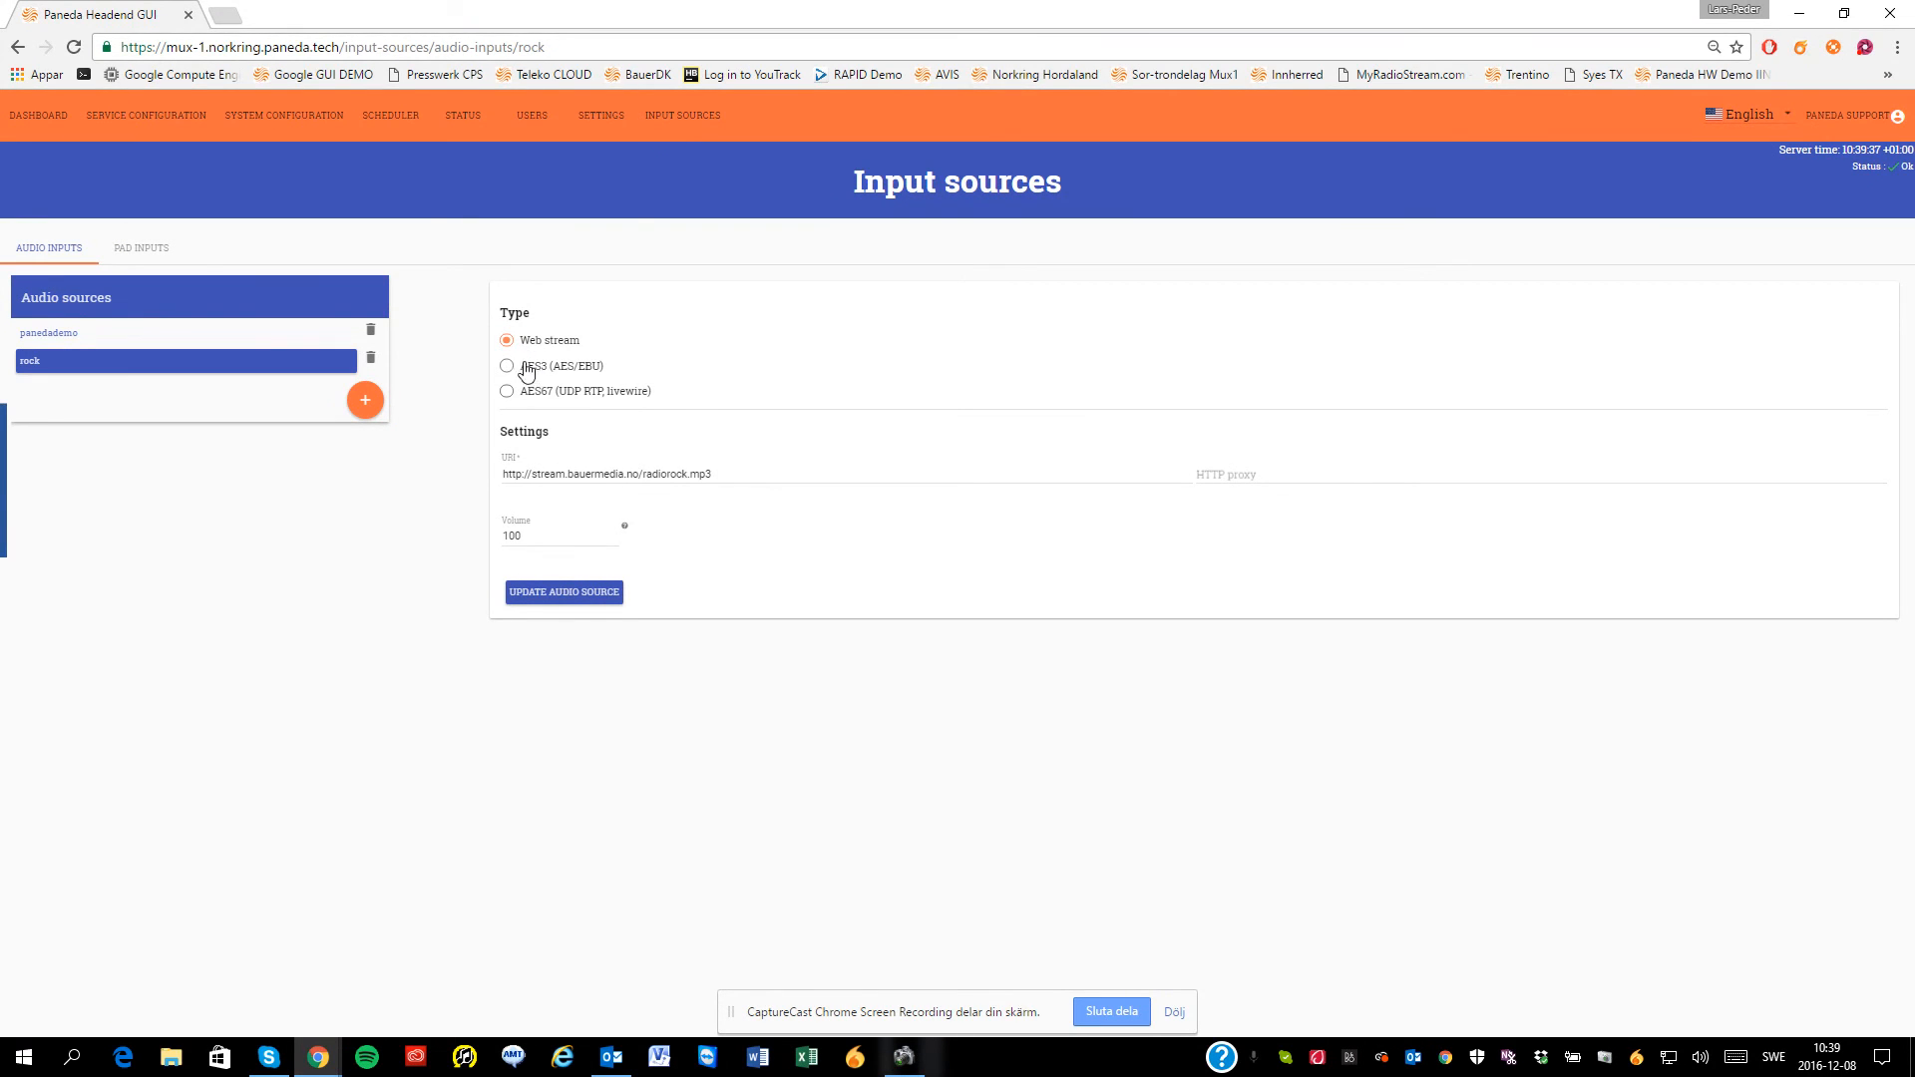
Show the rock PAD source's DLS settings and two rockklassiker logo images.
left_click(136, 248)
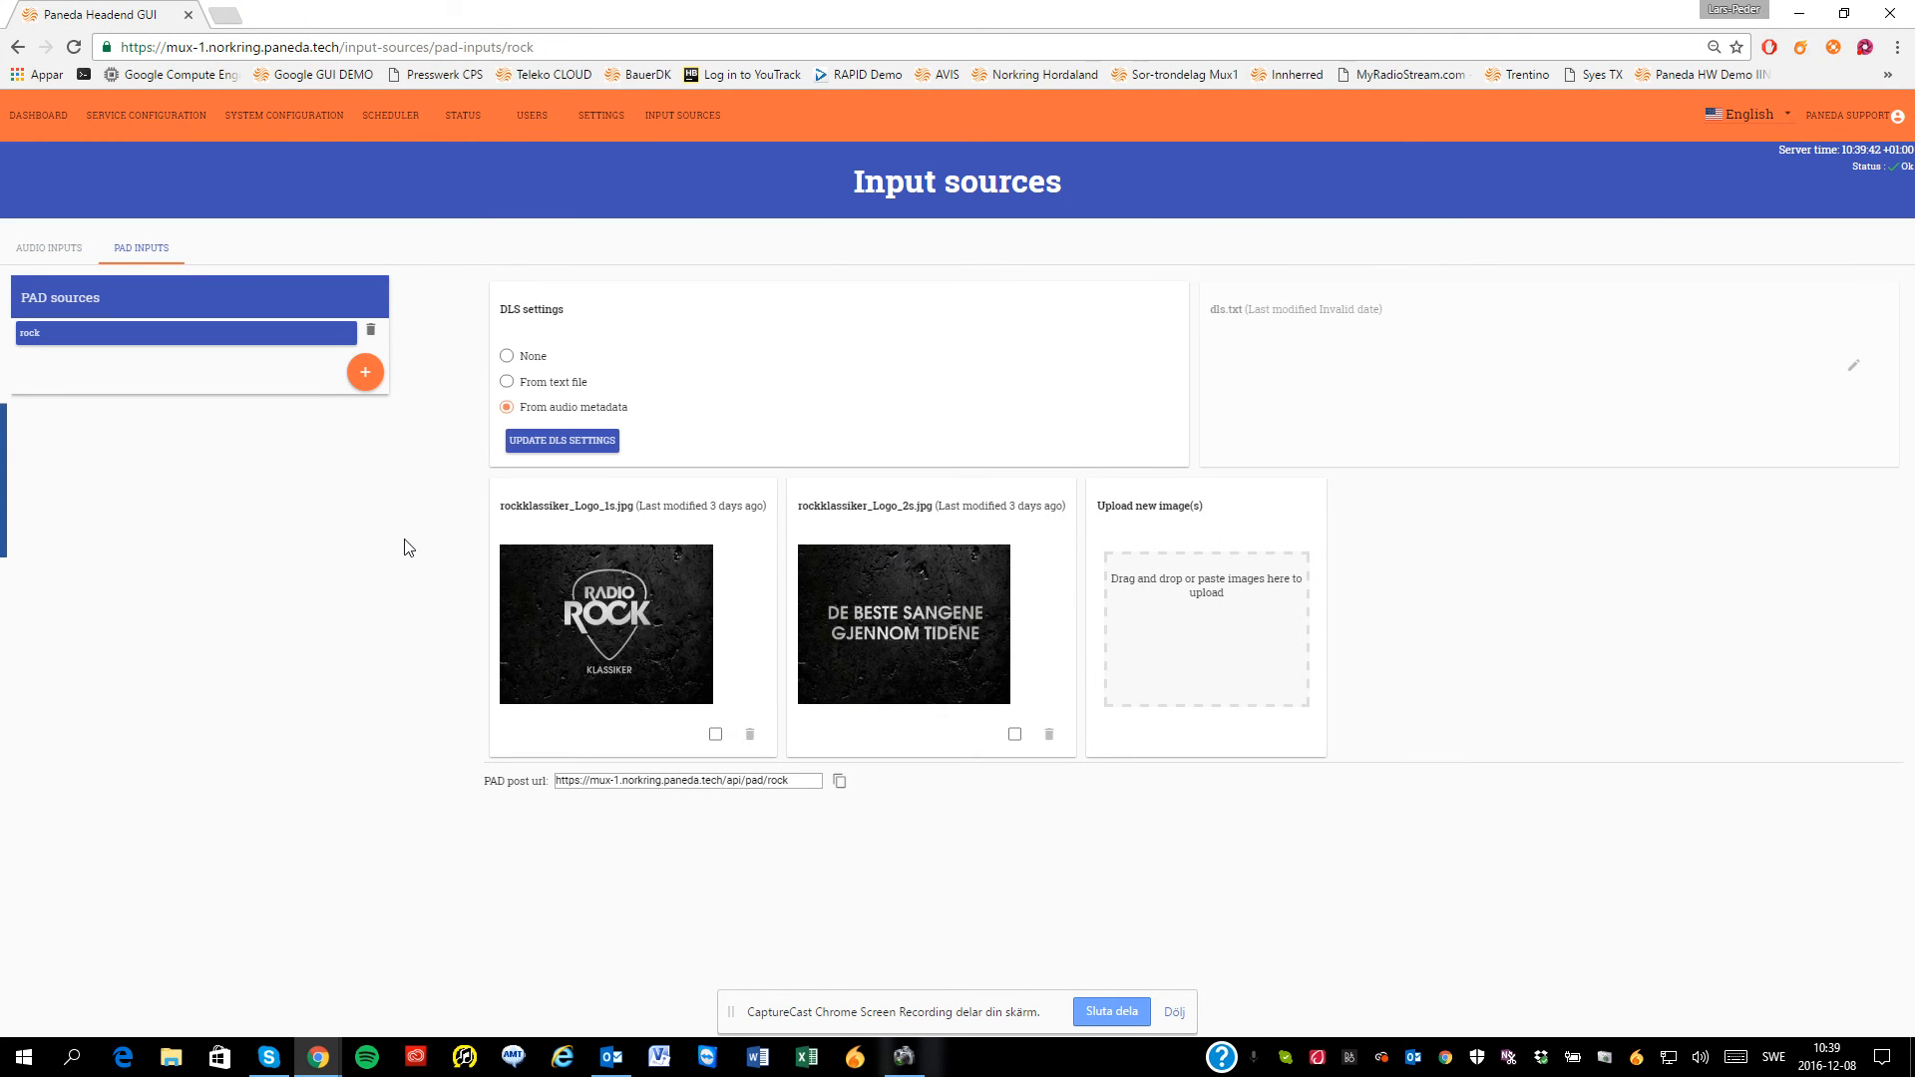